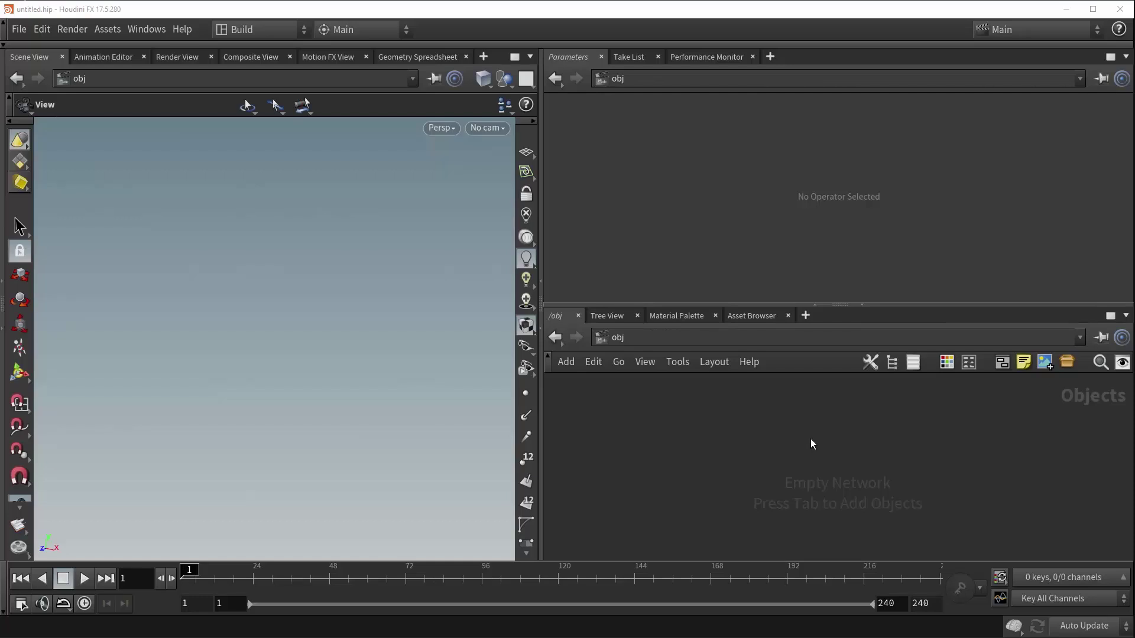
- Create a geo1 Geometry object and go inside its network
key(Tab)
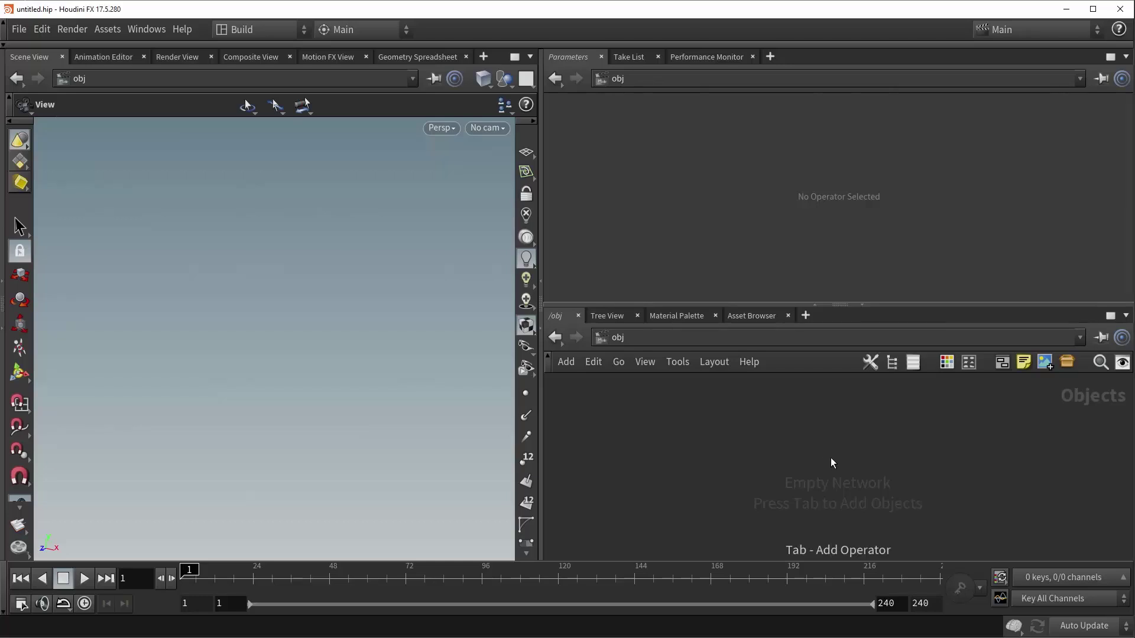
text(geo)
key(Return)
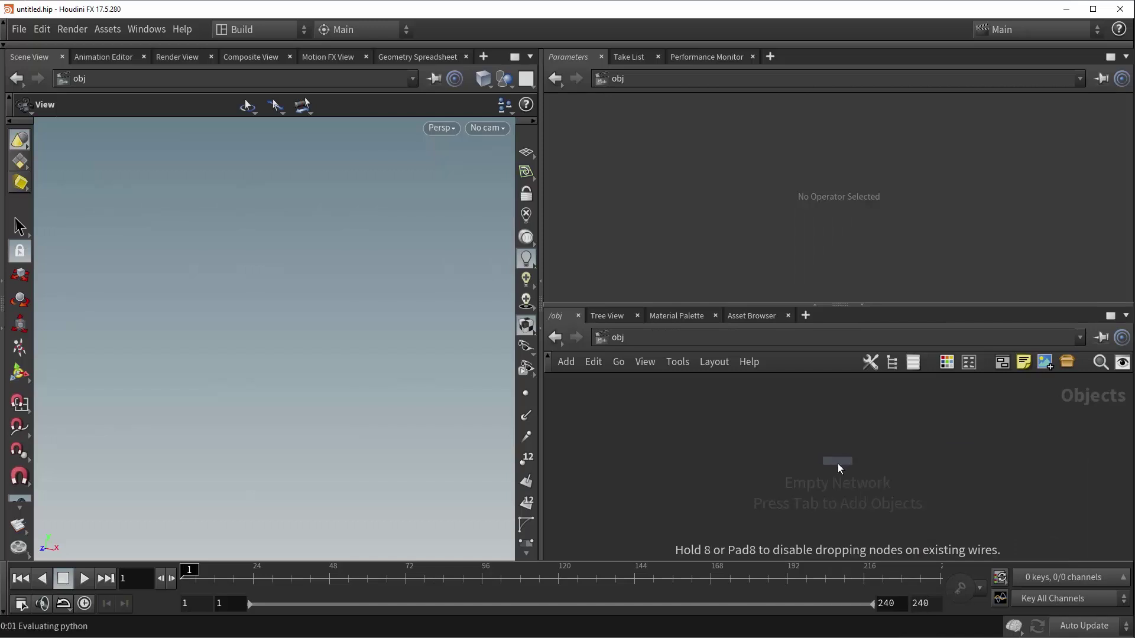
click(836, 465)
double_click(836, 466)
- Add a Delete node (delete1) inside geo1
key(Tab)
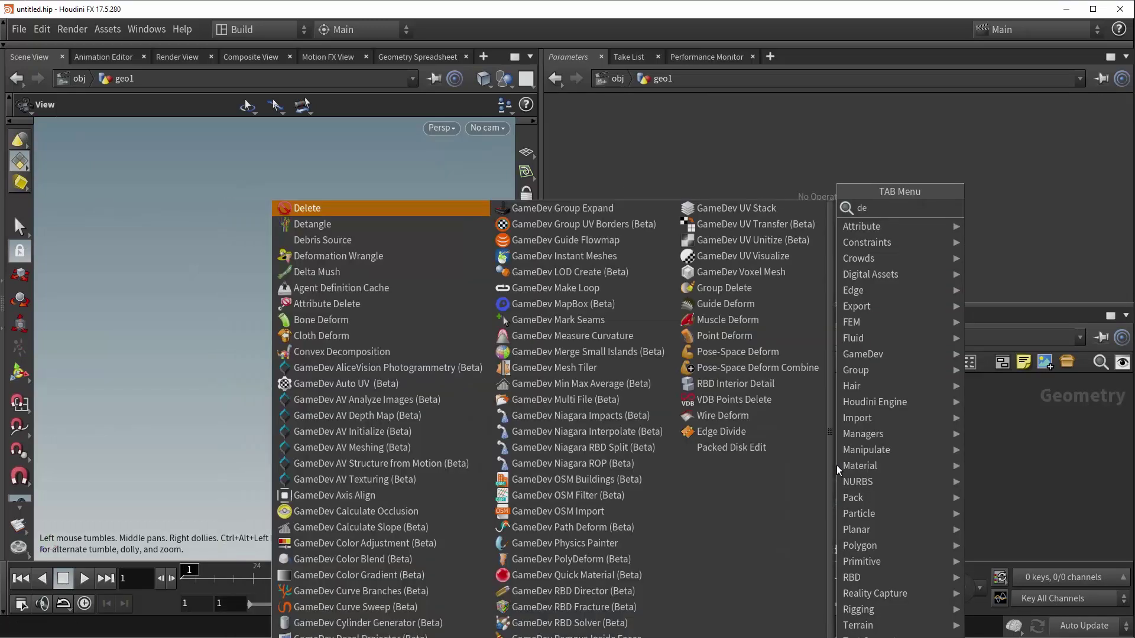
text(delete)
key(Return)
click(836, 466)
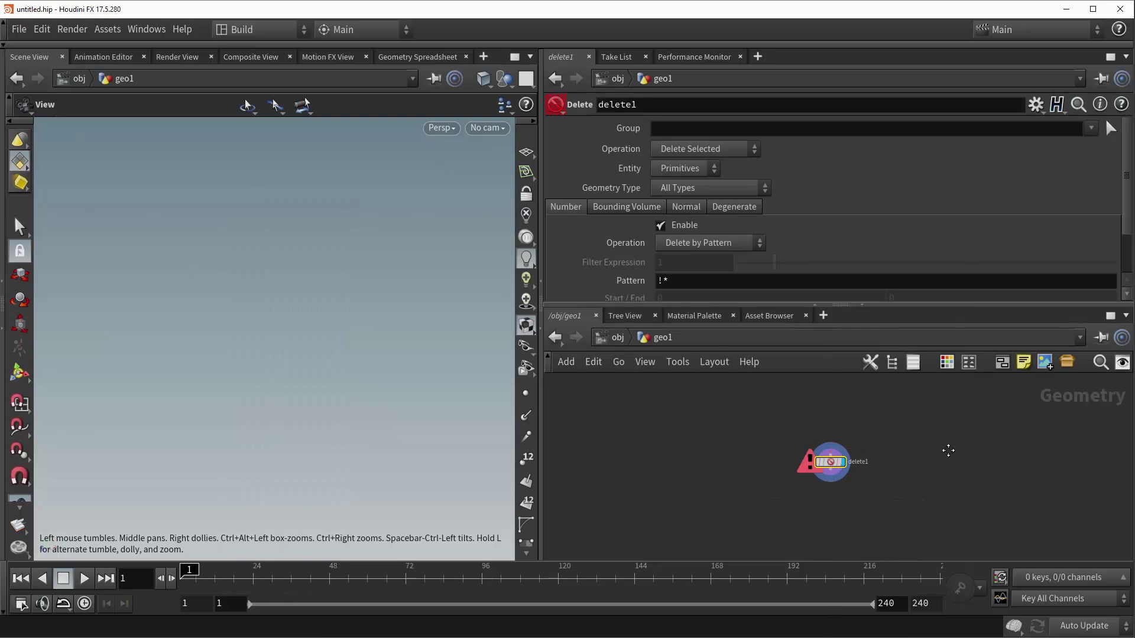
- Place a Test Geometry: Tommy node above delete1 and wire it into delete1's input
middle_drag(942, 443, 940, 489)
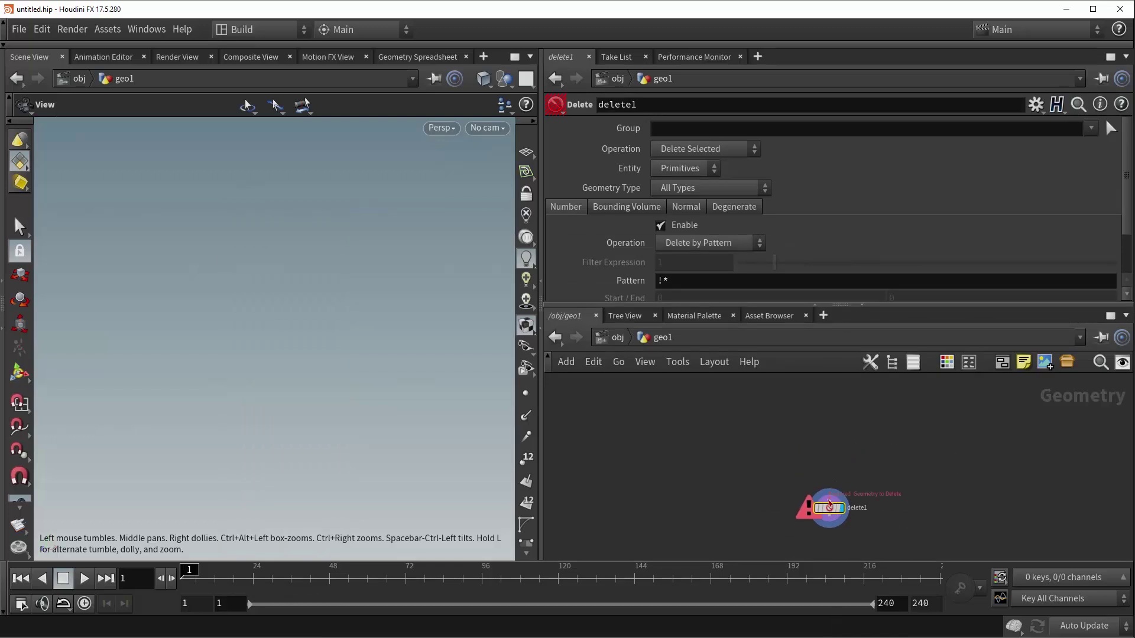
key(Tab)
text(tommy)
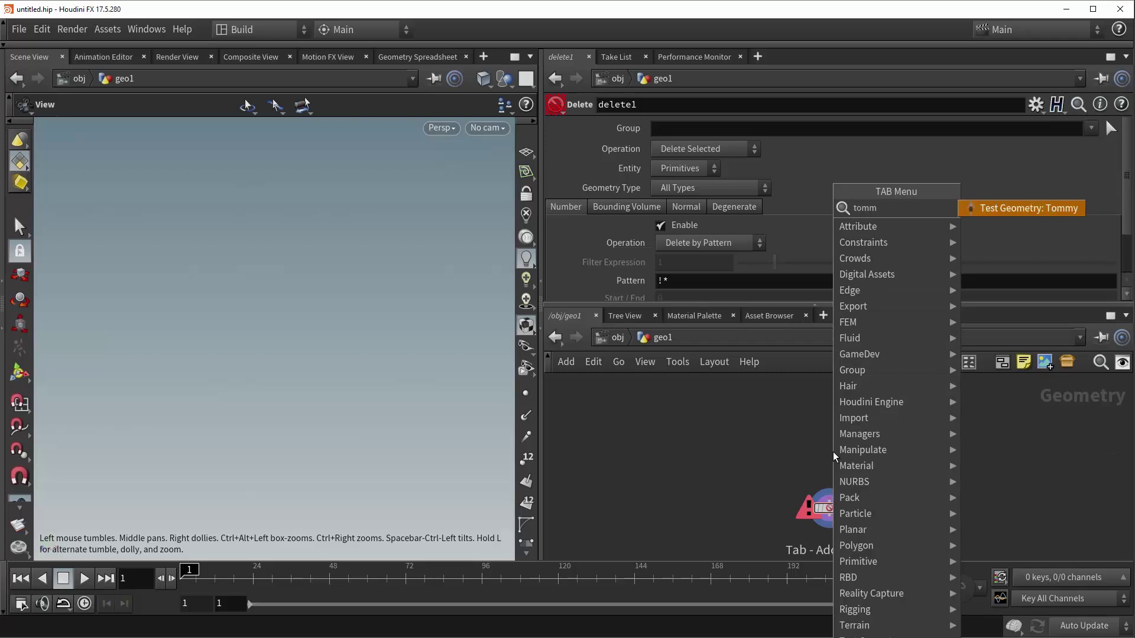
key(Return)
click(825, 442)
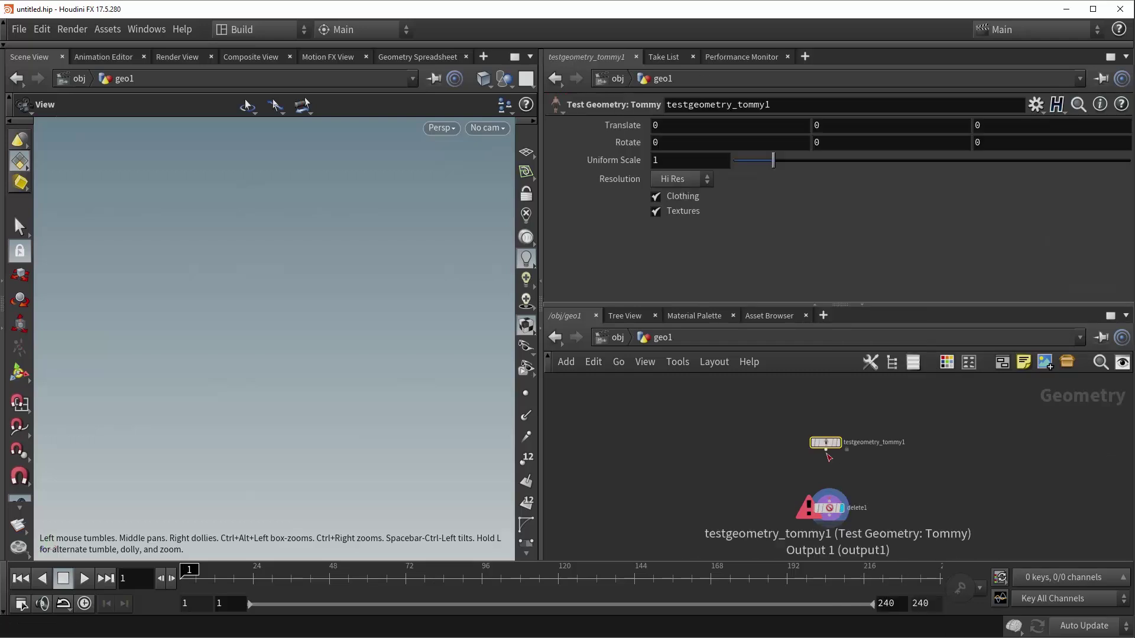
drag(826, 450, 831, 506)
click(829, 508)
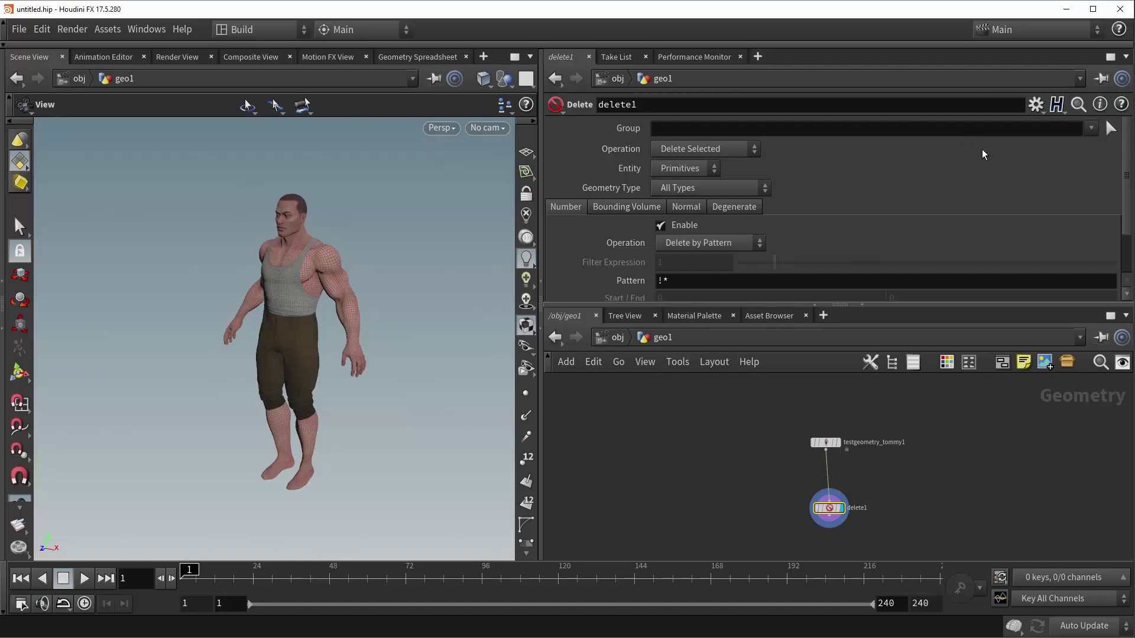
click(1091, 127)
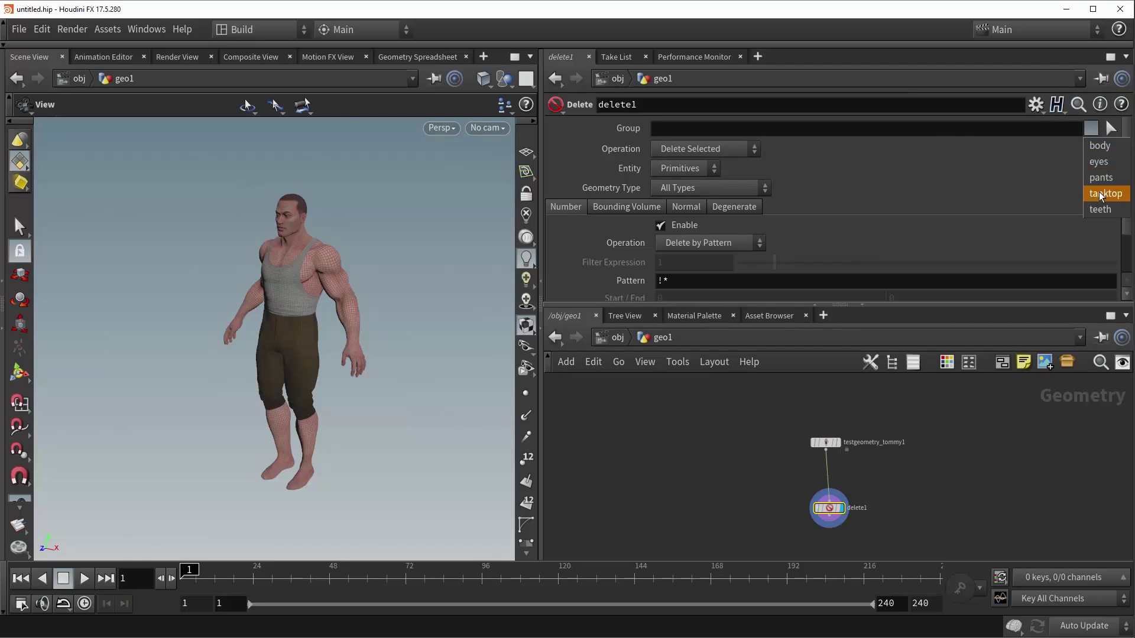
click(1103, 194)
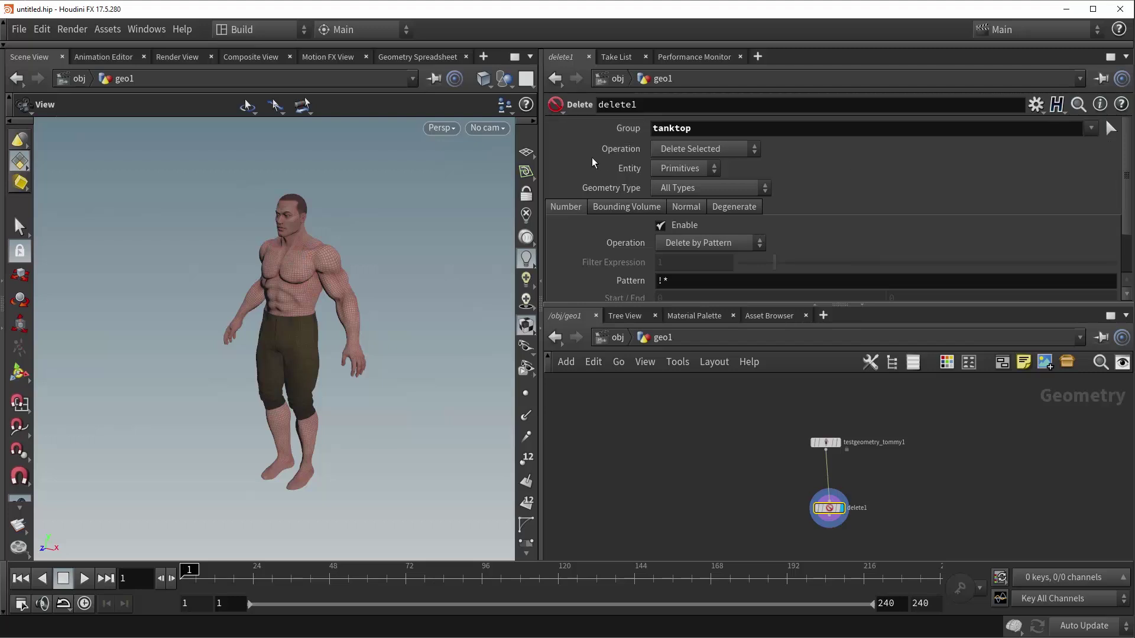
click(714, 151)
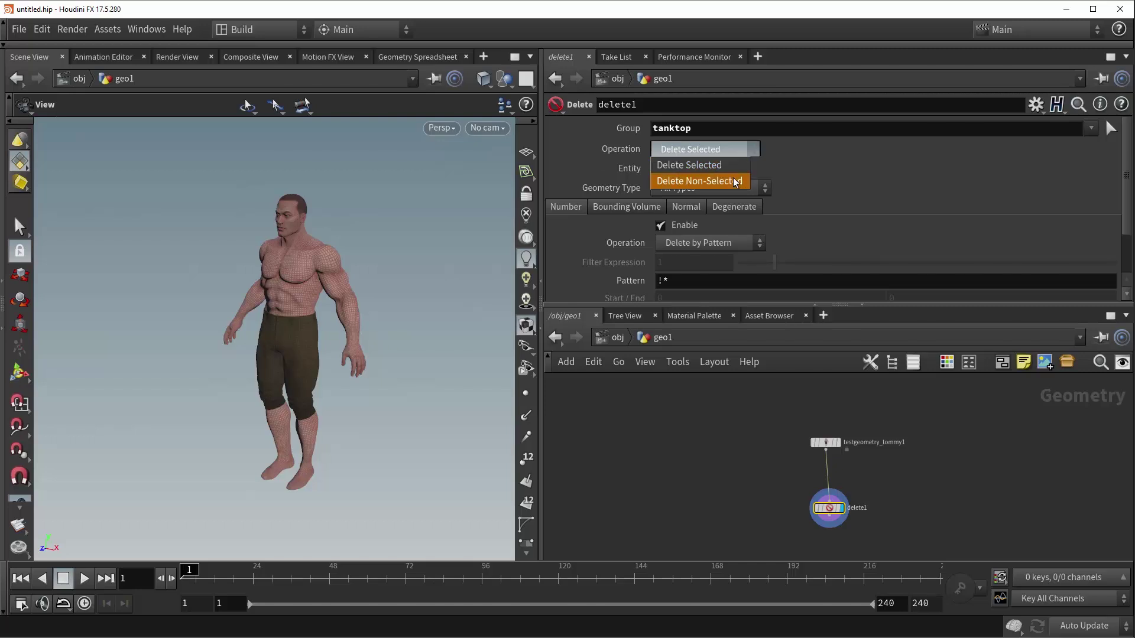
click(686, 182)
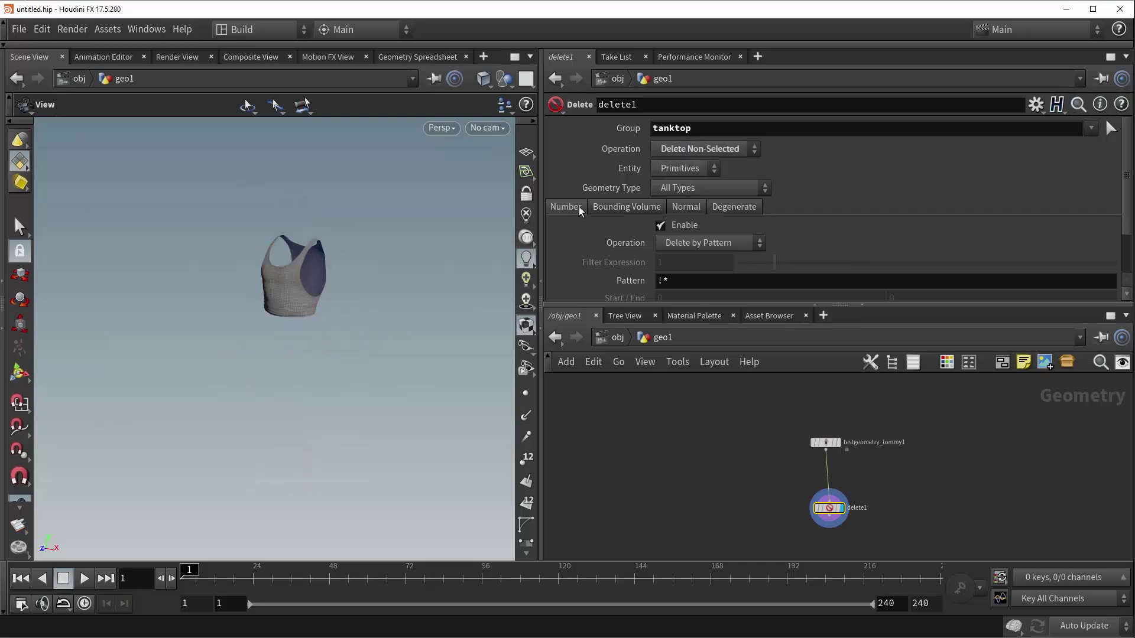
mouse_move(283, 288)
mouse_down()
mouse_move(288, 279)
mouse_move(275, 296)
mouse_move(284, 292)
mouse_up()
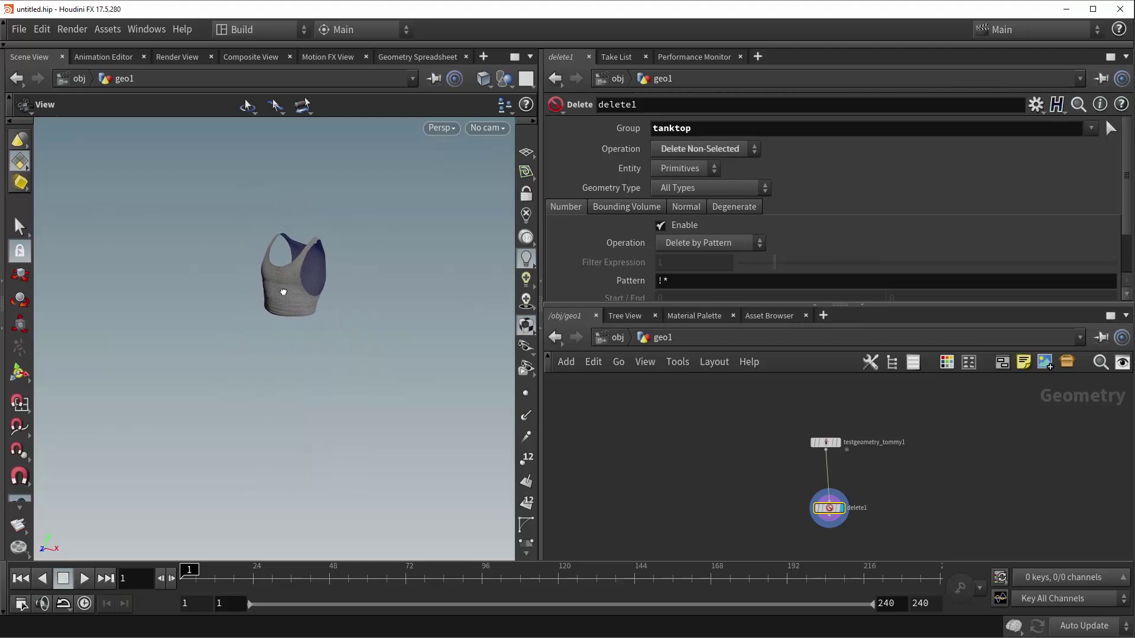
click(728, 155)
click(725, 162)
double_click(722, 131)
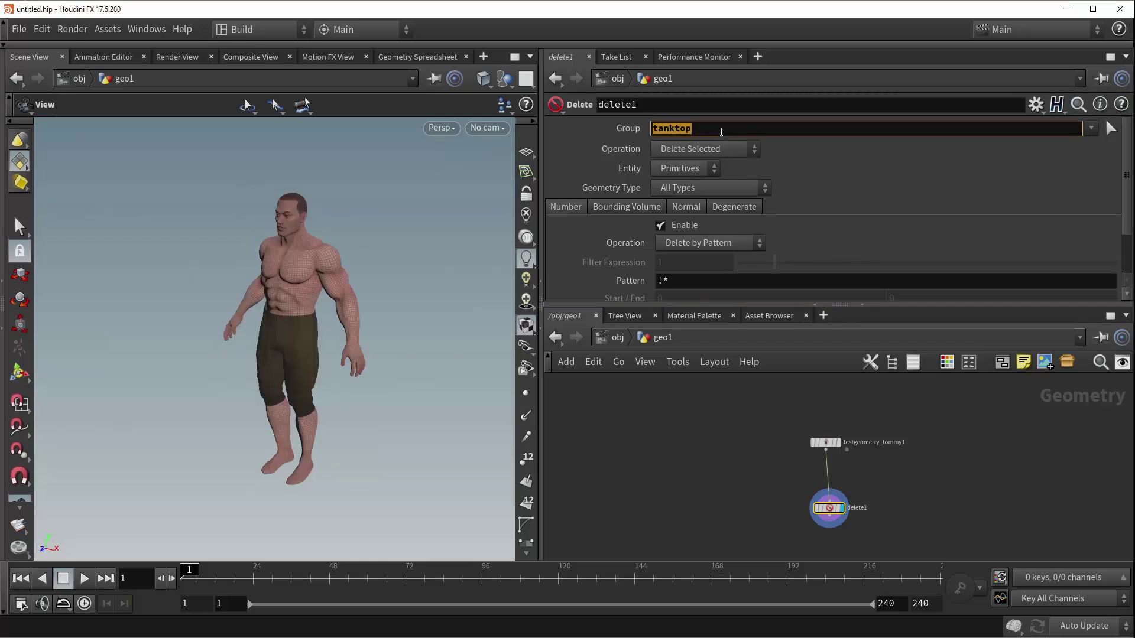
key(BackSpace)
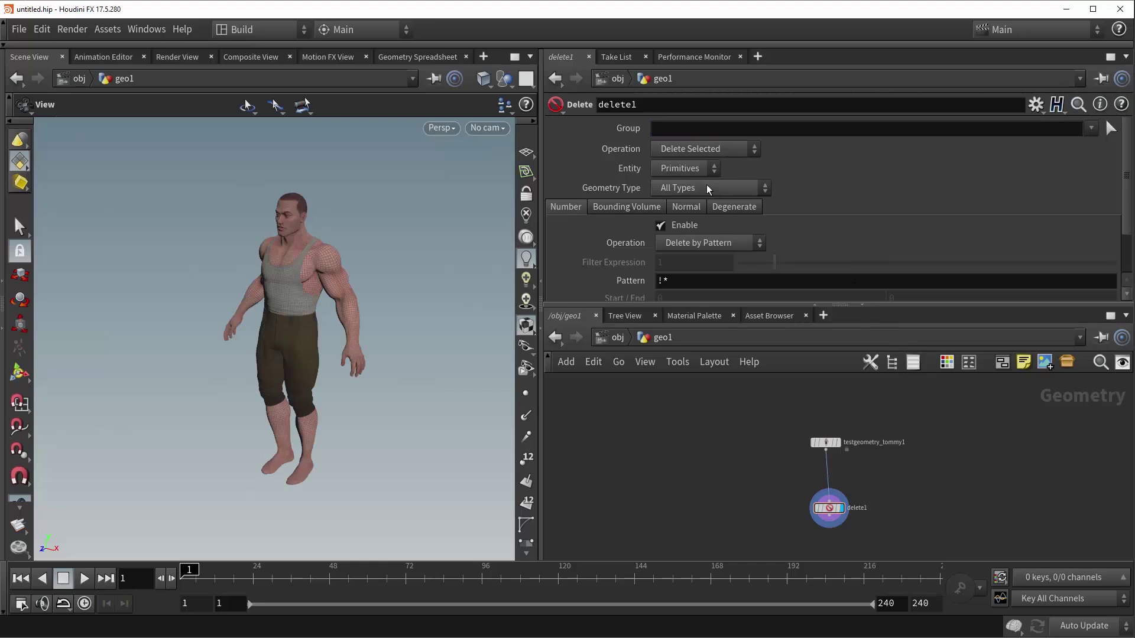
click(686, 169)
click(691, 168)
click(690, 168)
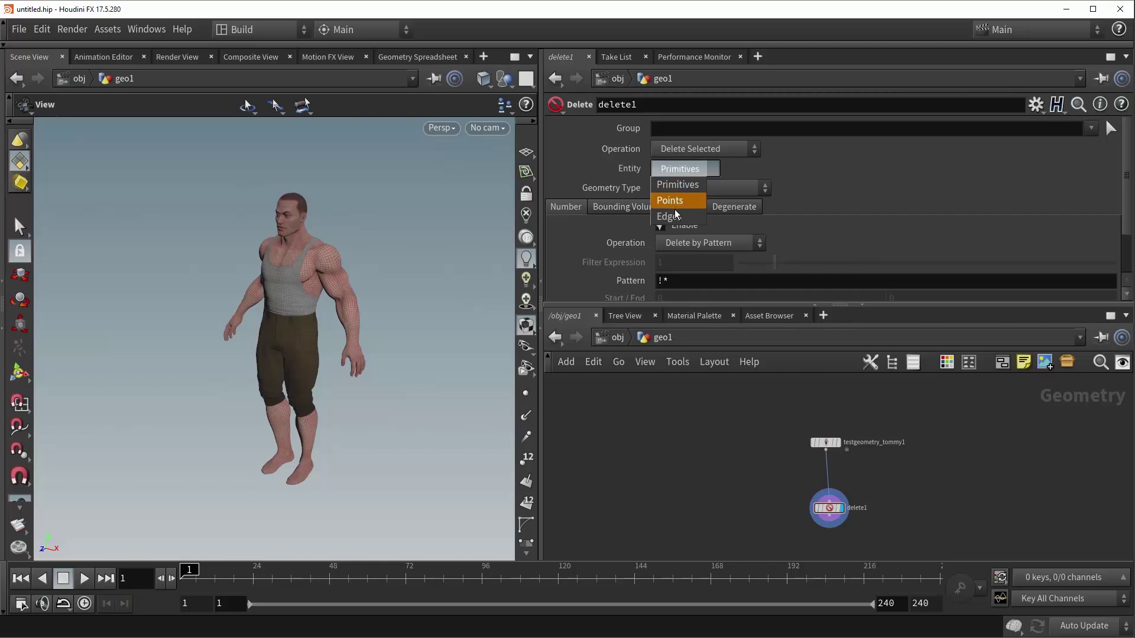
click(677, 185)
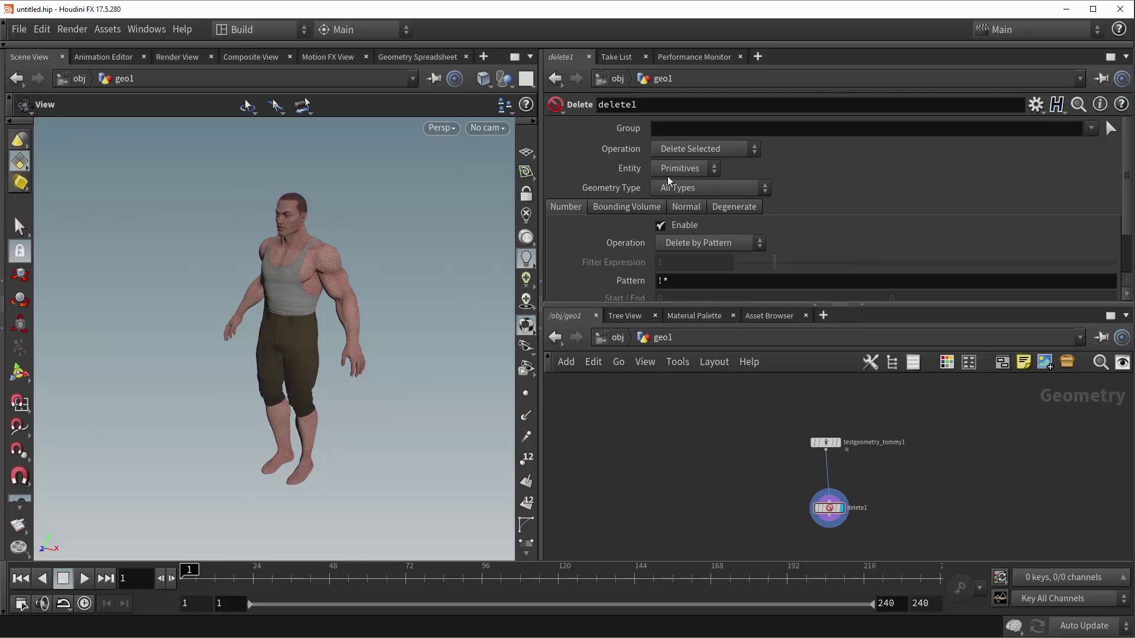
click(717, 189)
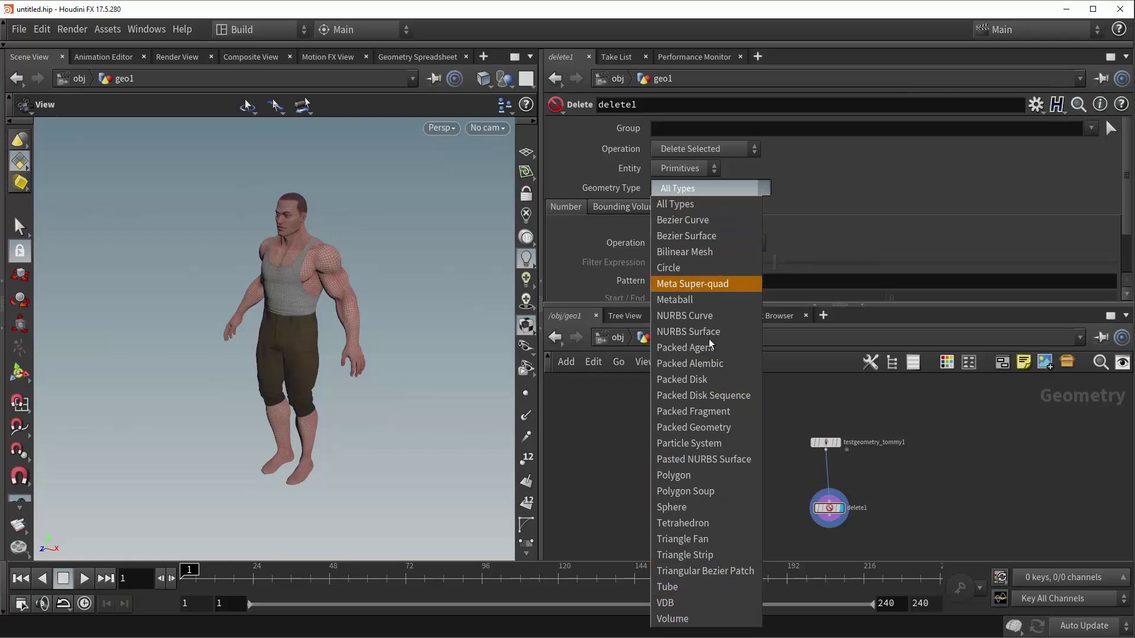
click(680, 188)
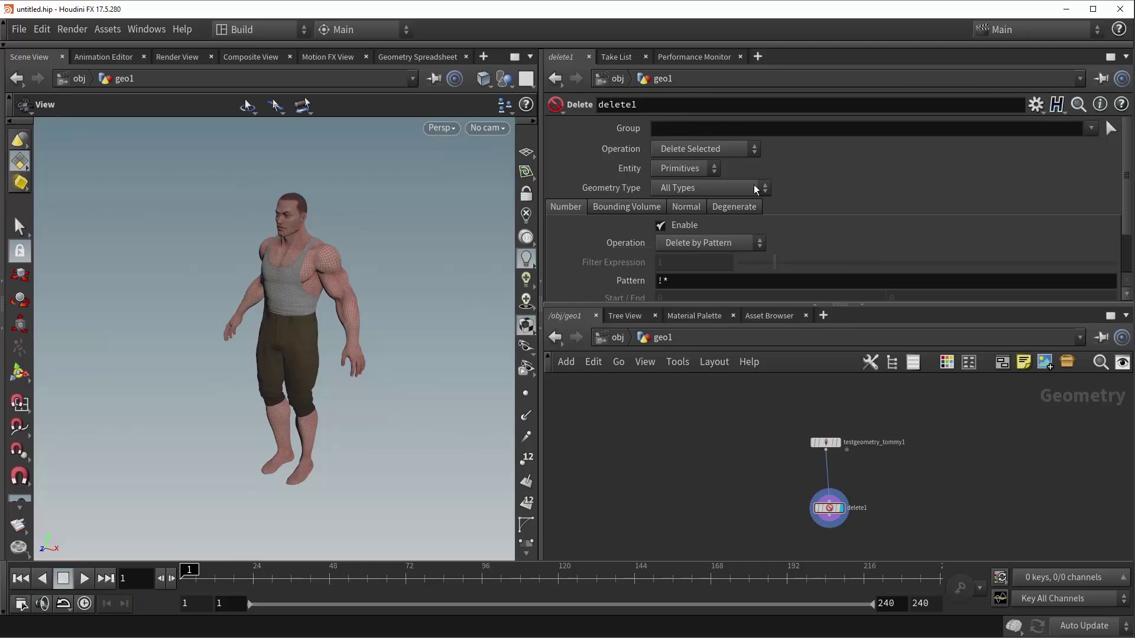
- Change the deletion pattern to *, removing the negation
click(662, 282)
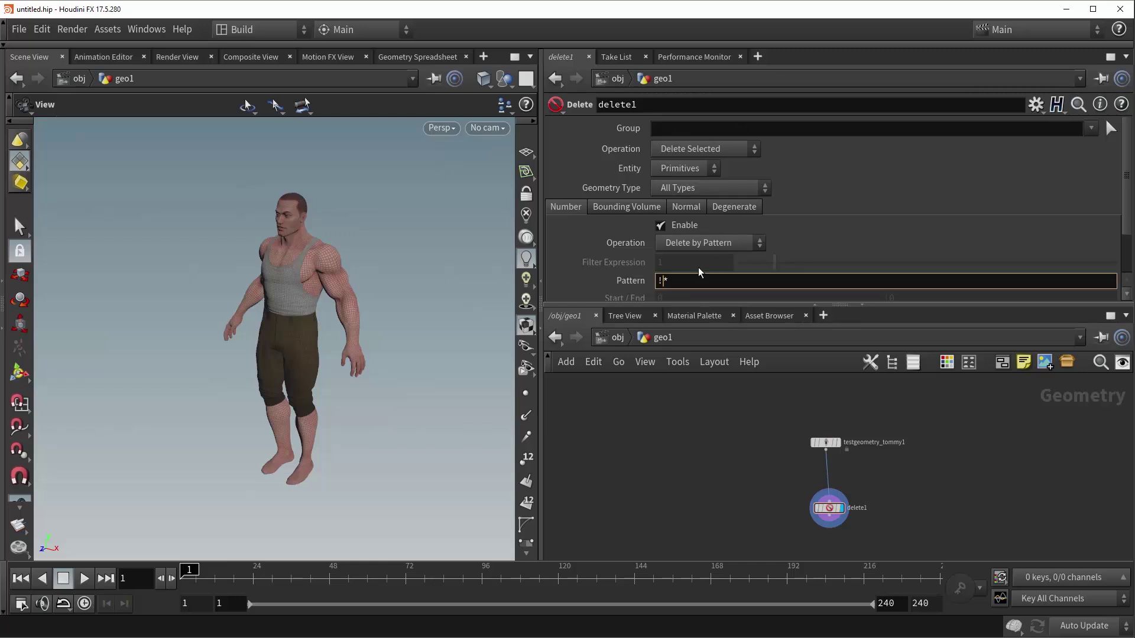
key(BackSpace)
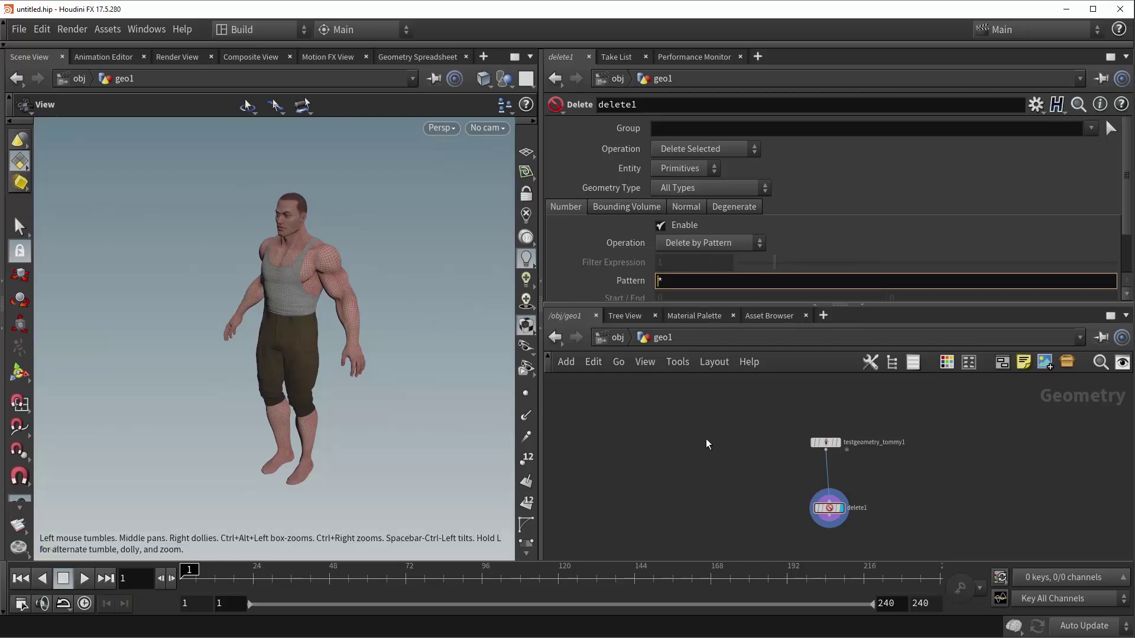
key(Return)
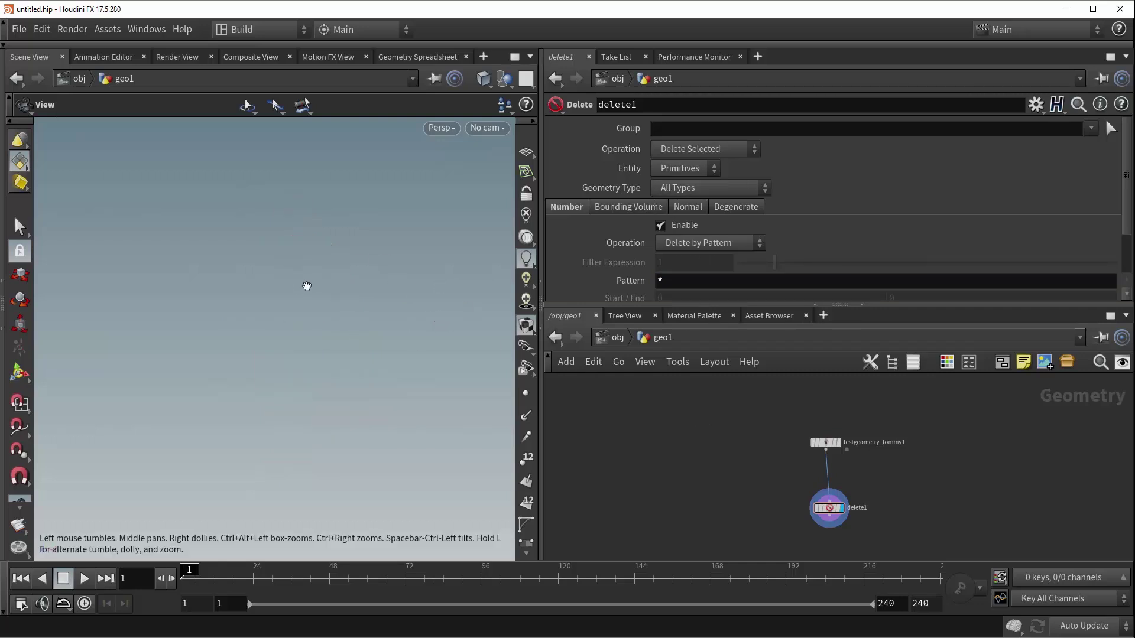
- Set Geometry Type to Polygon, so the whole character is deleted
click(700, 190)
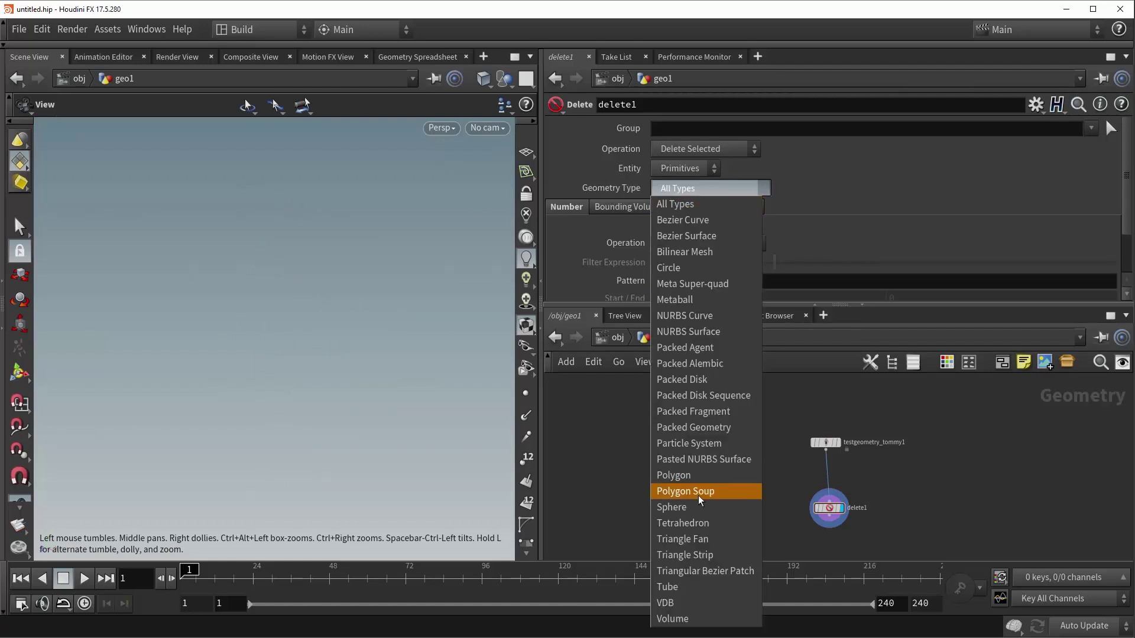
click(695, 617)
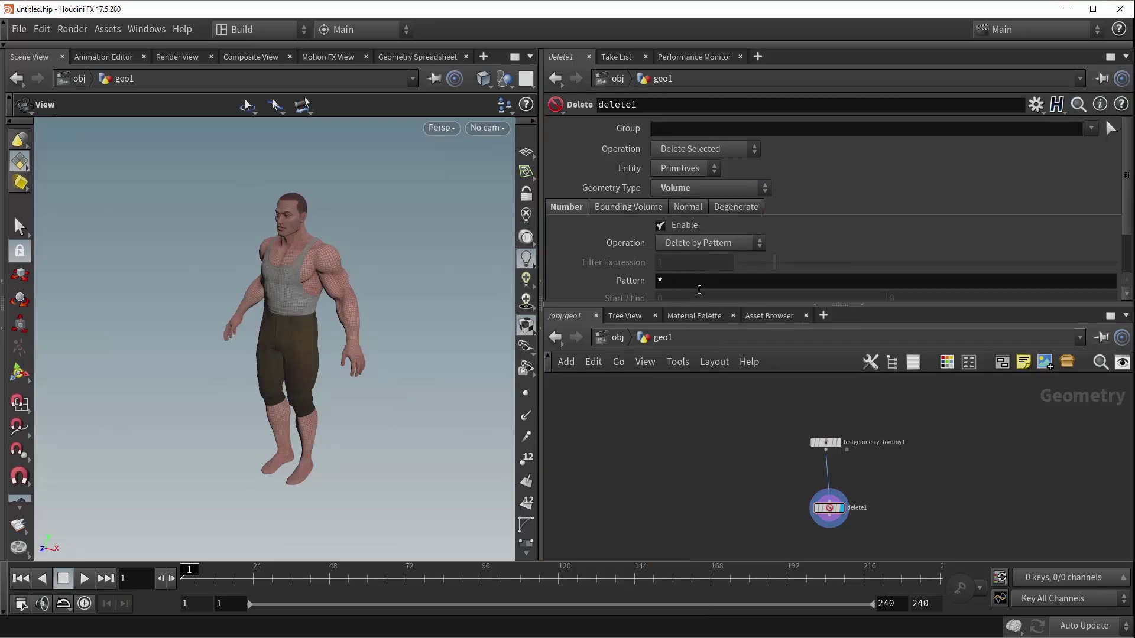
mouse_move(343, 282)
mouse_down()
mouse_move(372, 278)
mouse_move(323, 279)
mouse_up()
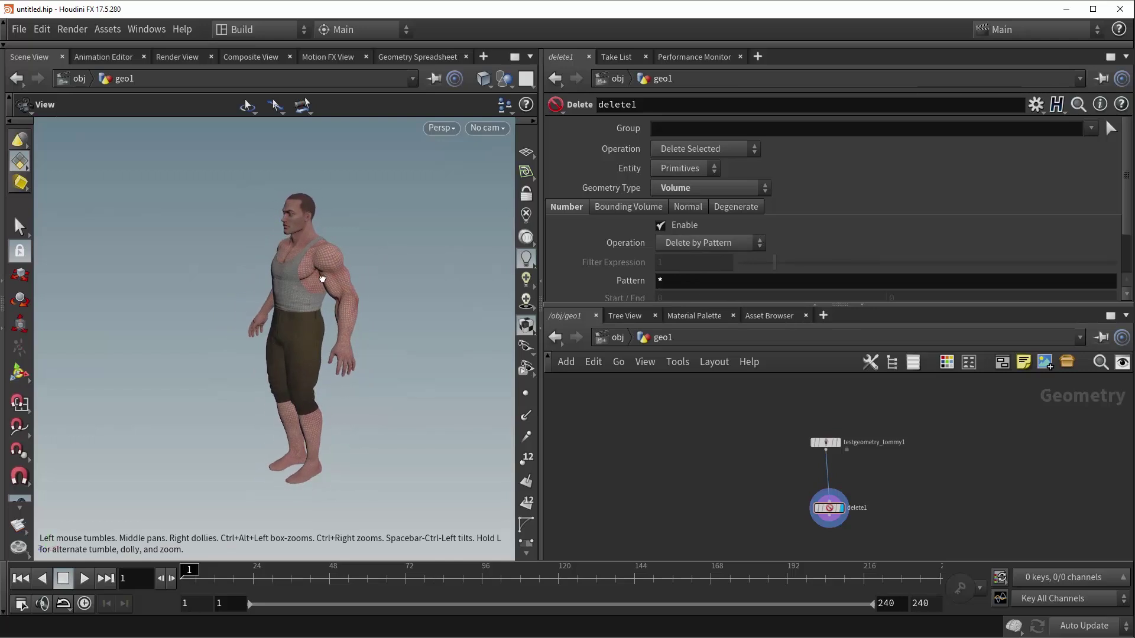
click(680, 187)
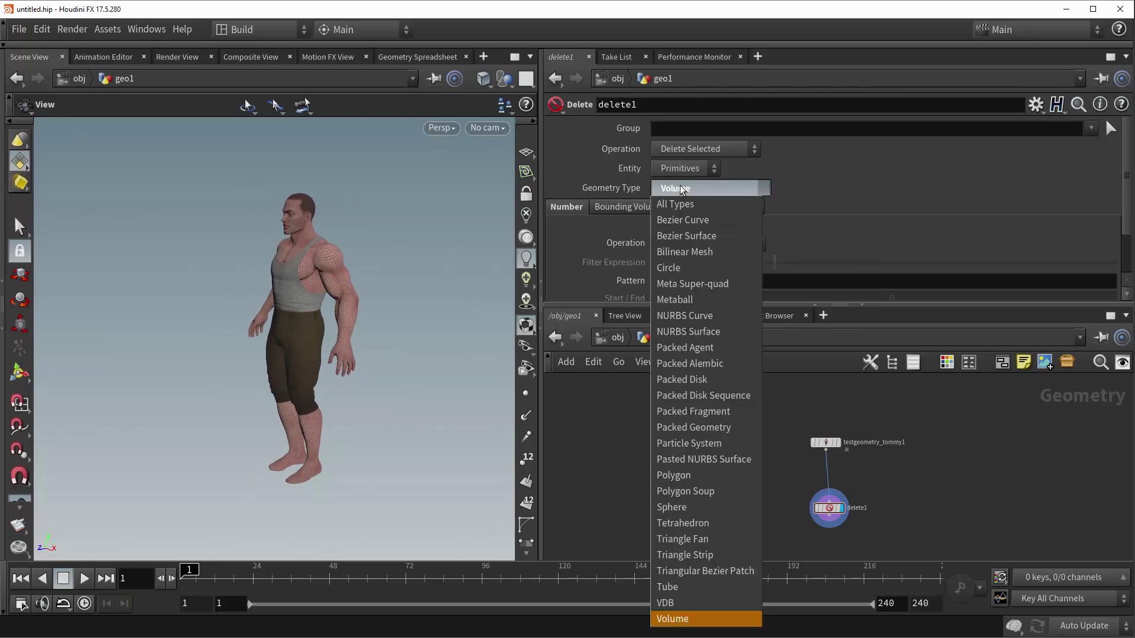
click(684, 474)
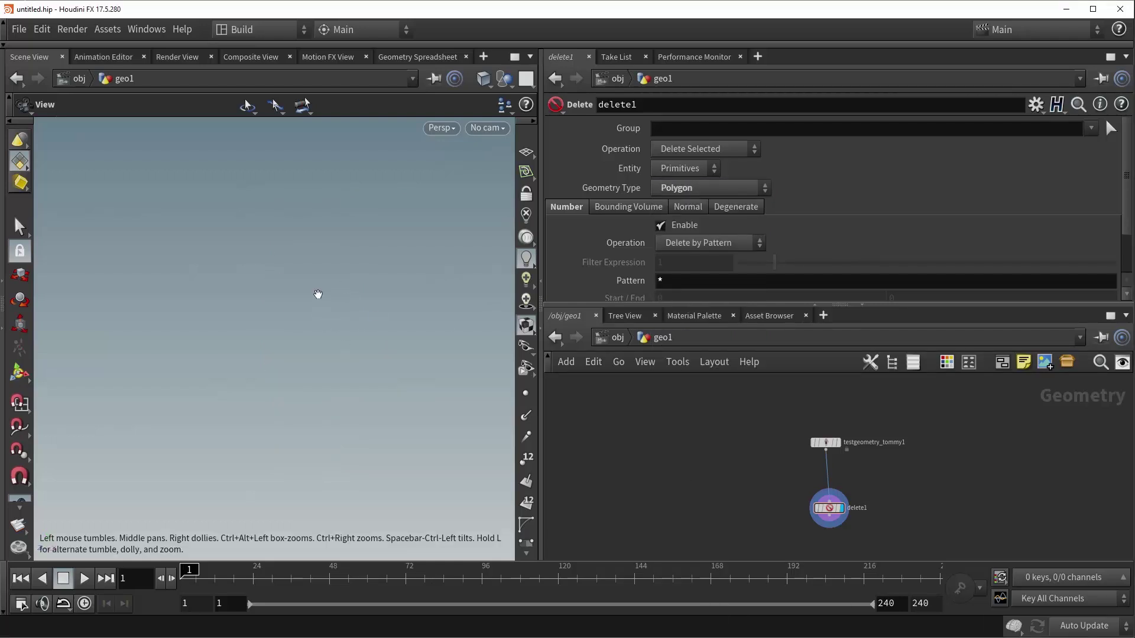
click(672, 189)
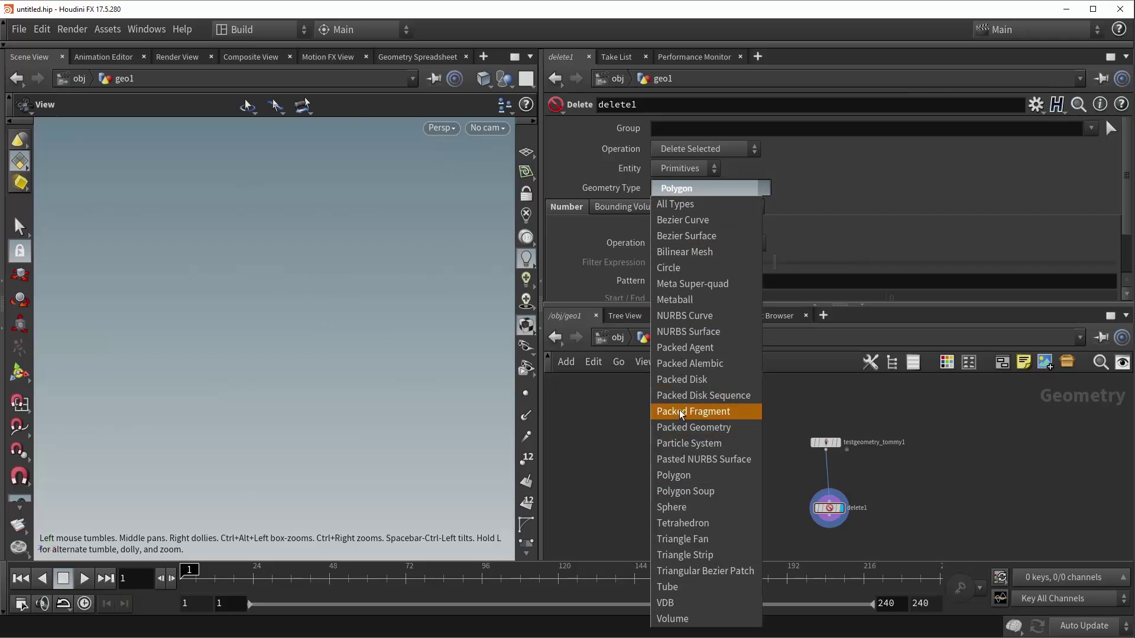
click(691, 189)
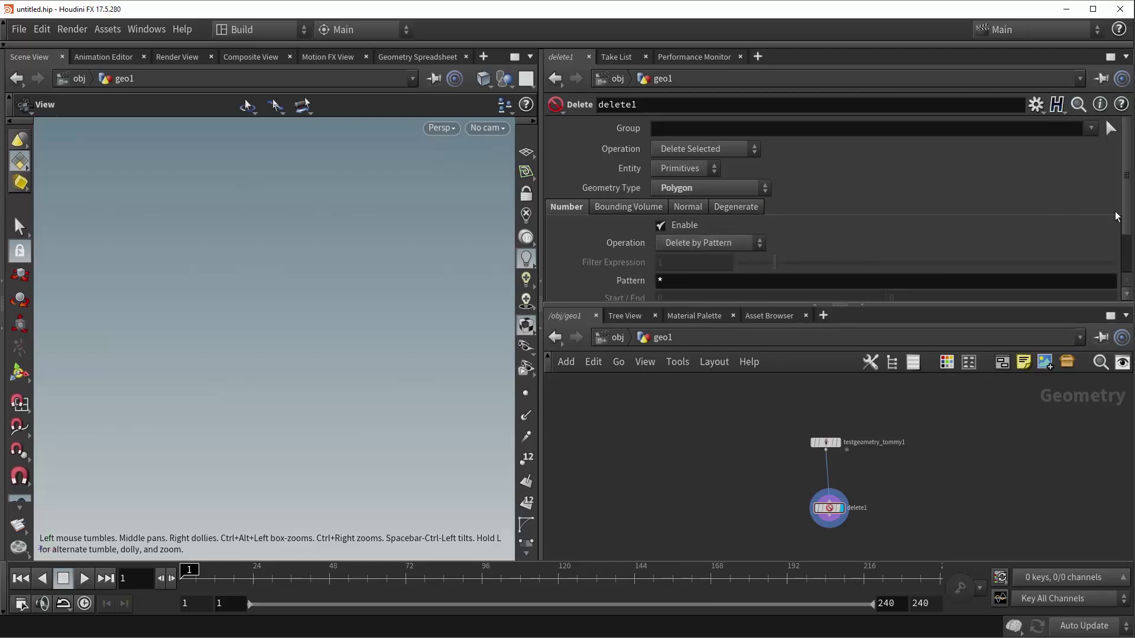
- Replace the * pattern with 200+500
drag(1129, 212, 1129, 254)
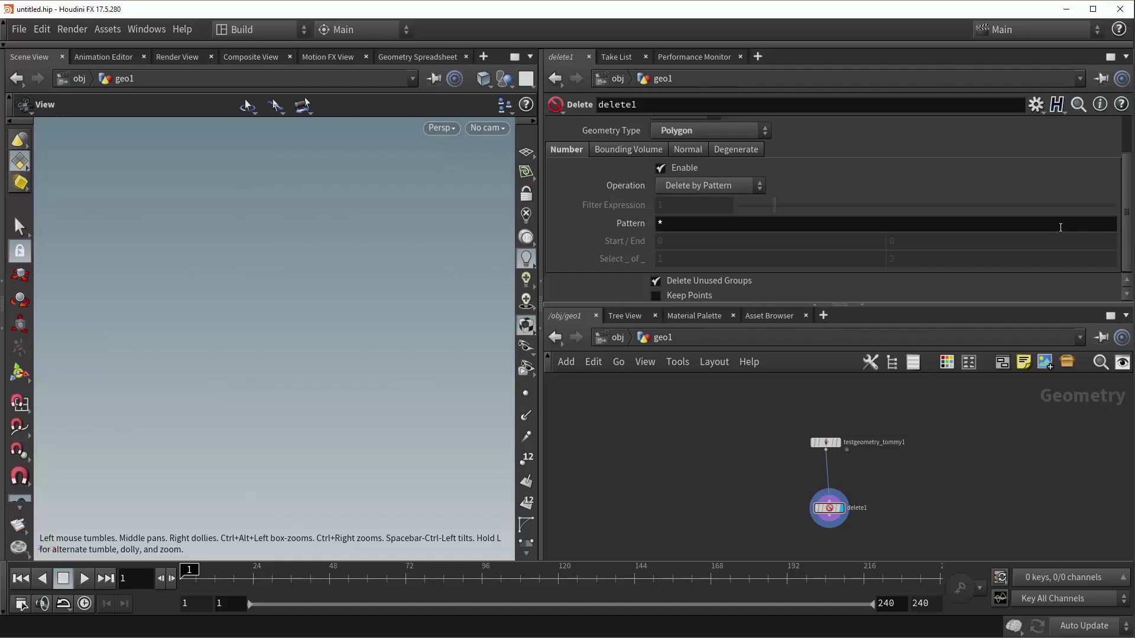
click(1061, 225)
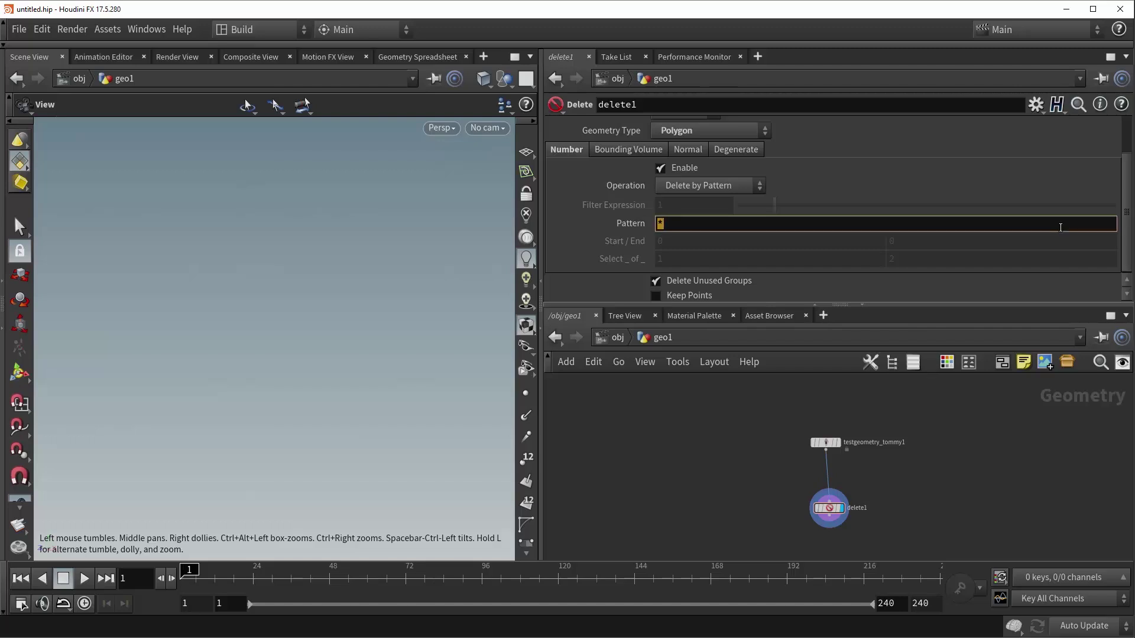
text(200+500)
key(Return)
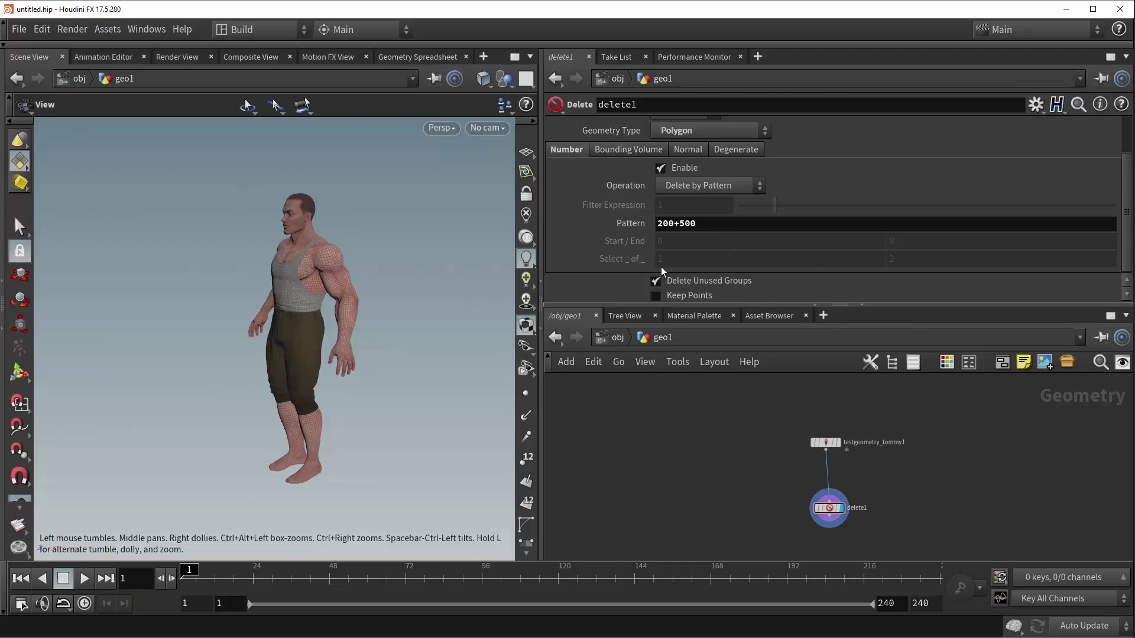
- Set Operation to Delete Non-Selected and frame the lone remaining triangle
drag(321, 278, 366, 278)
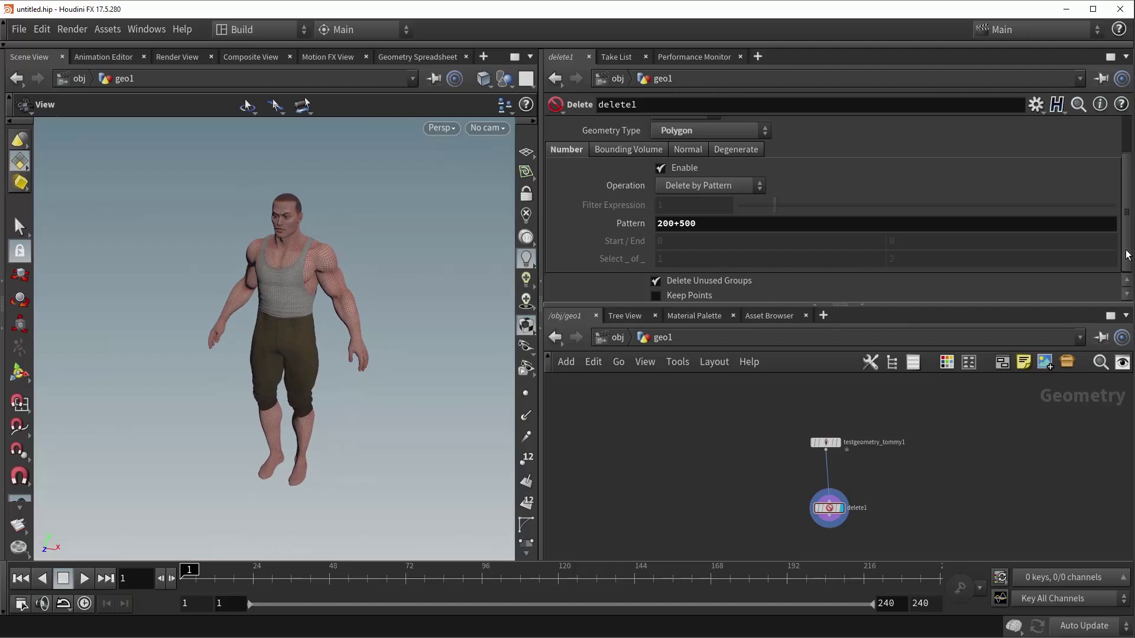
scroll(729, 148, up, 3)
click(701, 148)
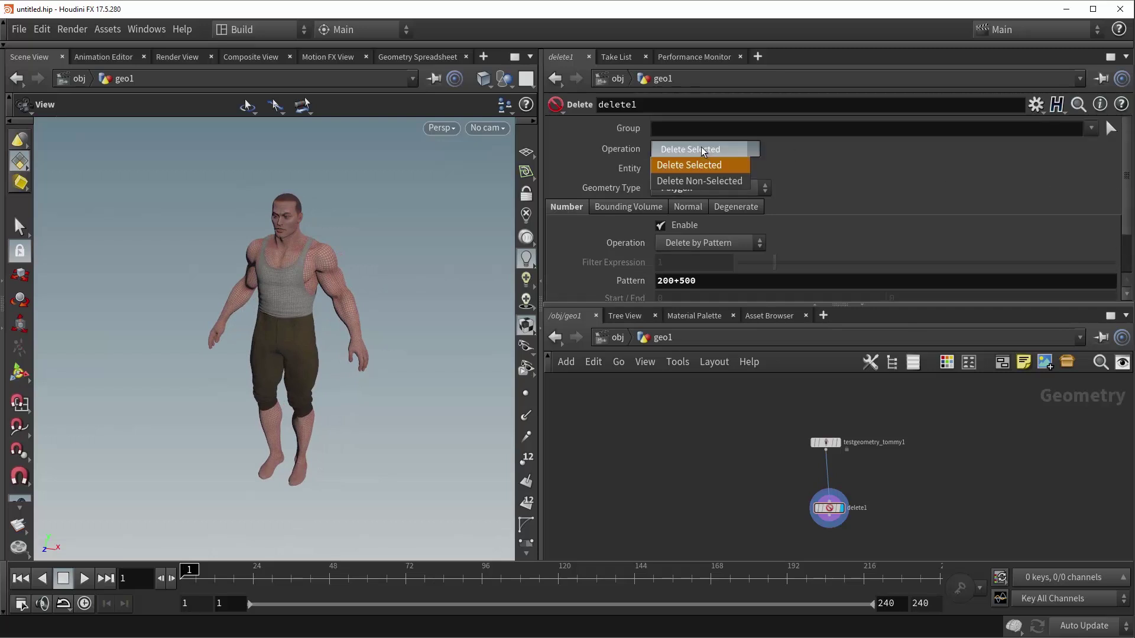
click(704, 182)
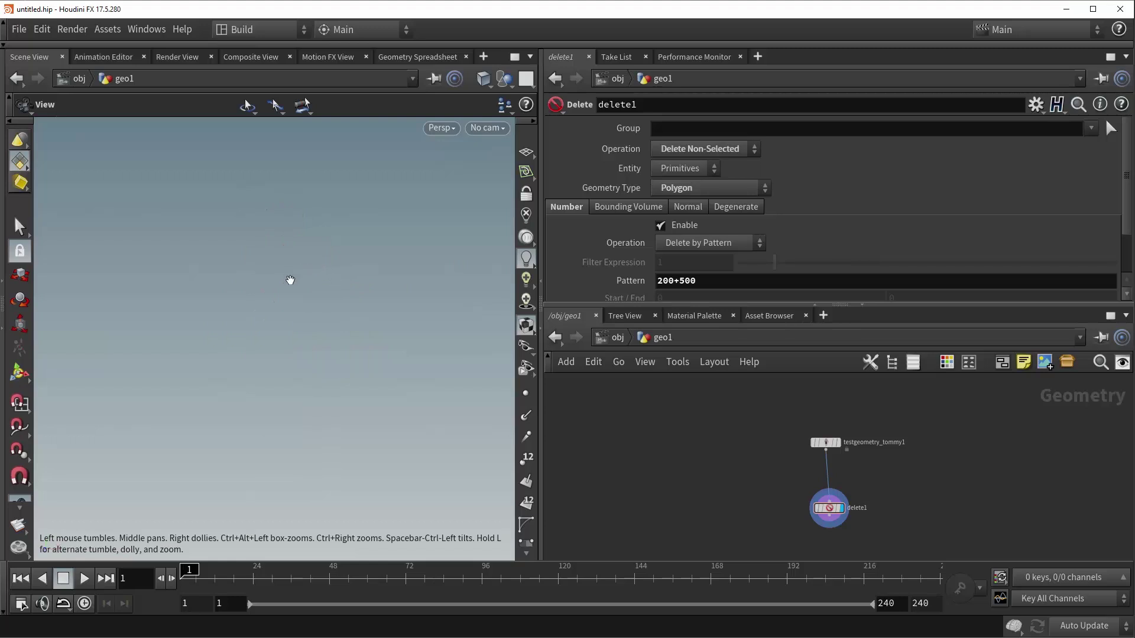
key(g)
drag(262, 357, 476, 307)
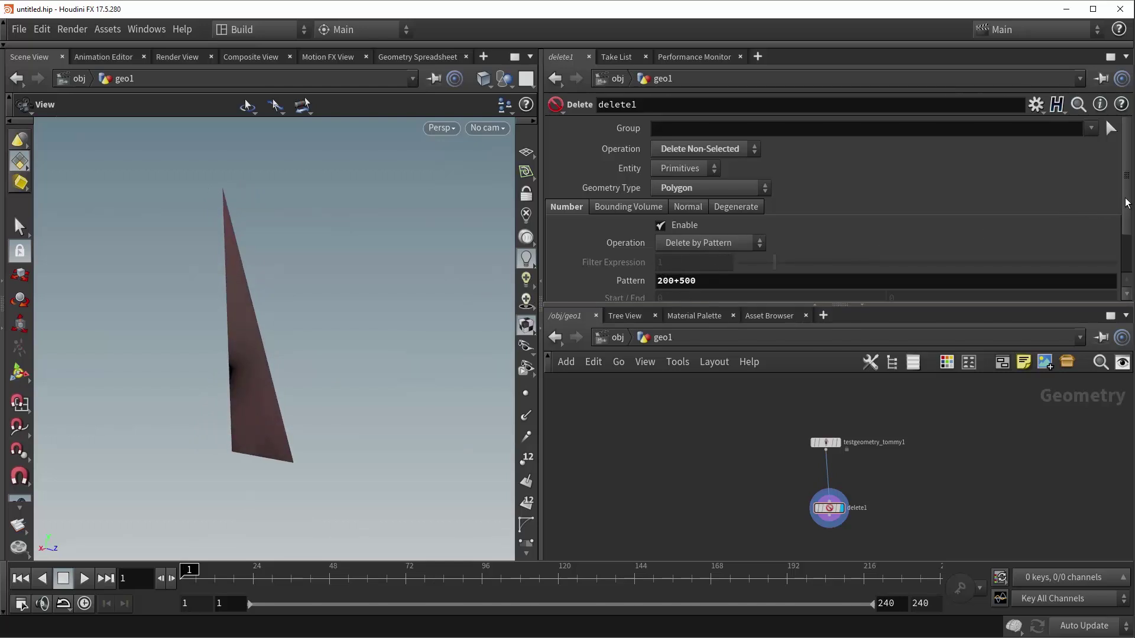
- Switch the deletion method to Delete by Range and frame the figure
scroll(1128, 205, down, 2)
click(742, 200)
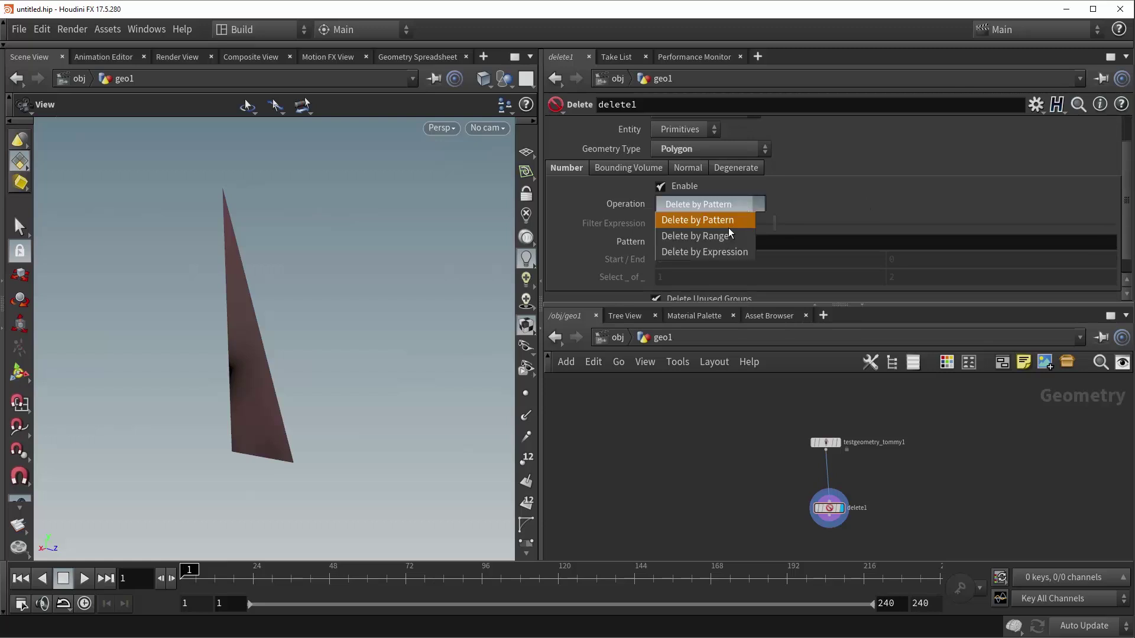
click(722, 236)
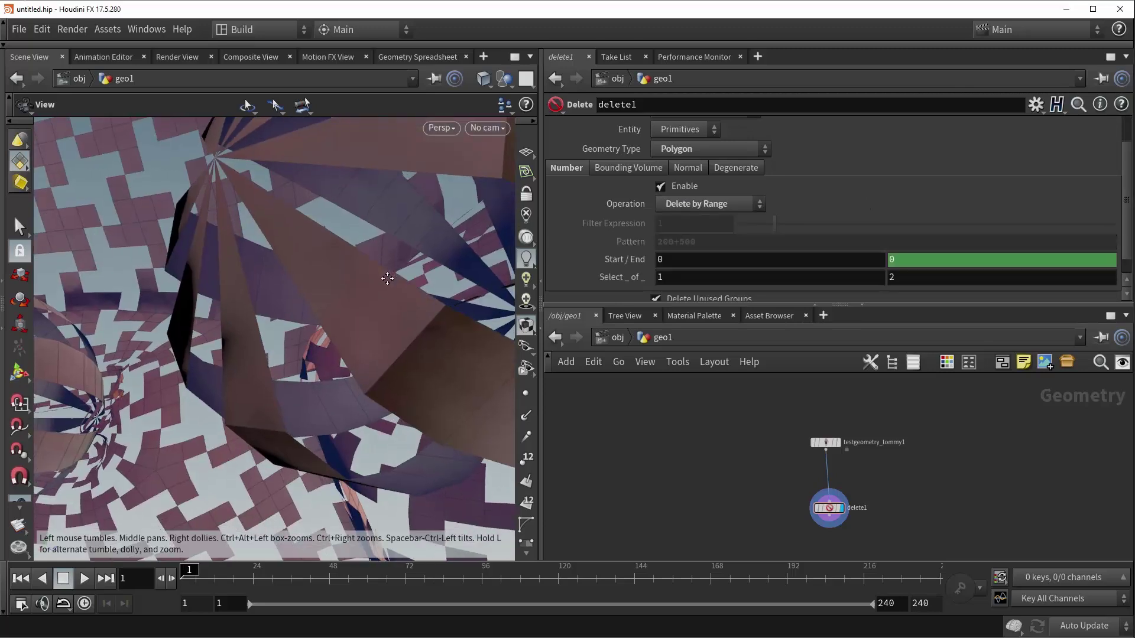
key(g)
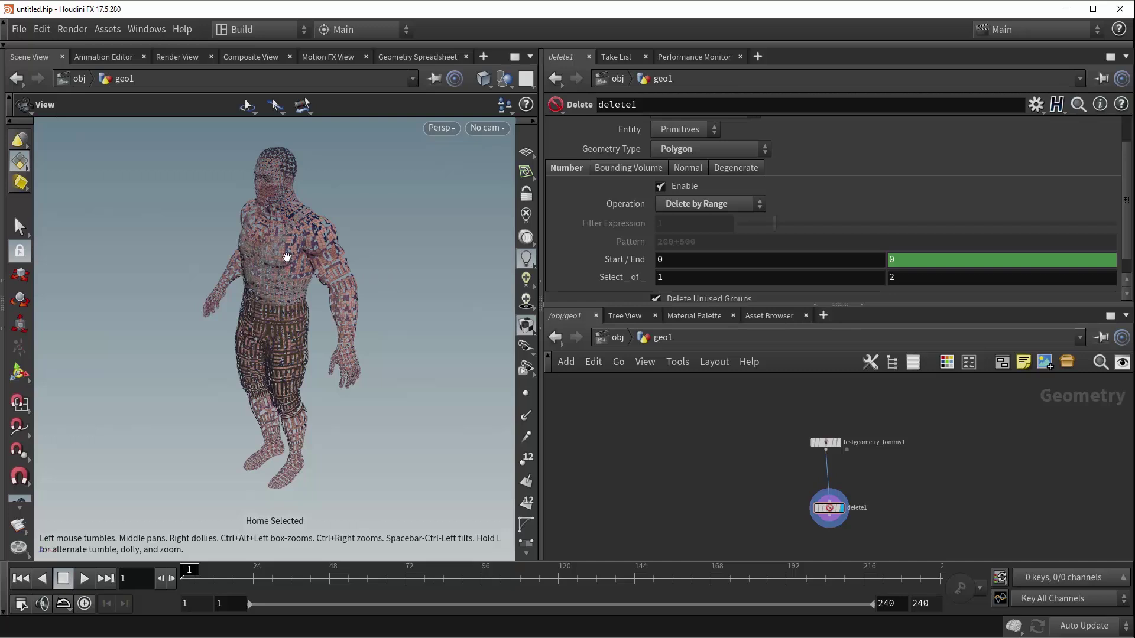
- Set the range operation to Delete Selected
scroll(287, 260, up, 3)
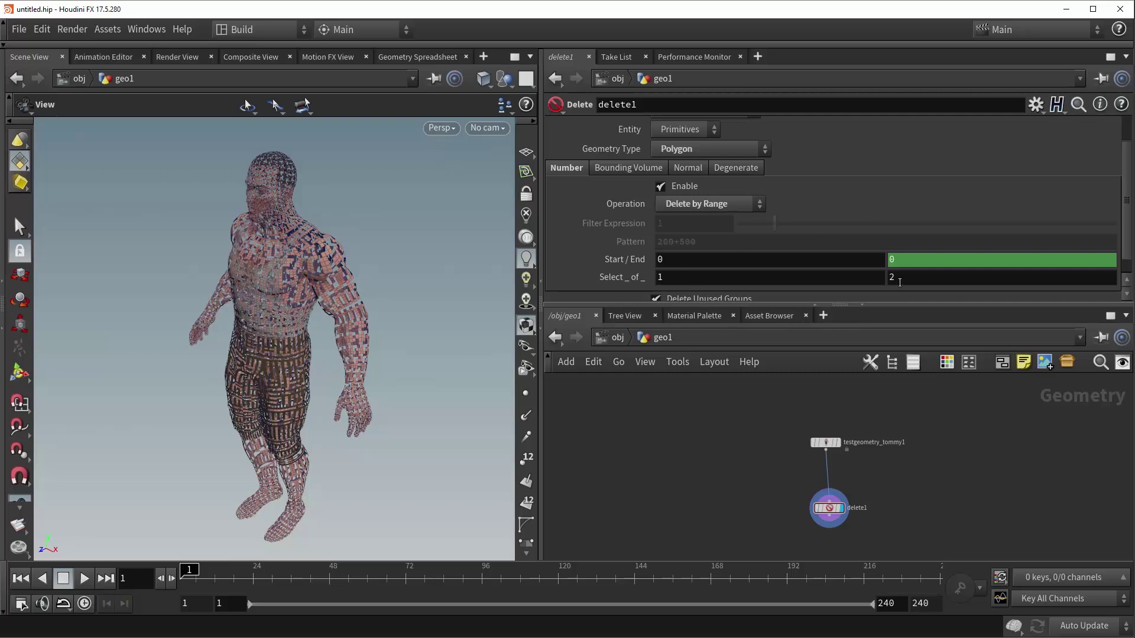
drag(304, 269, 314, 258)
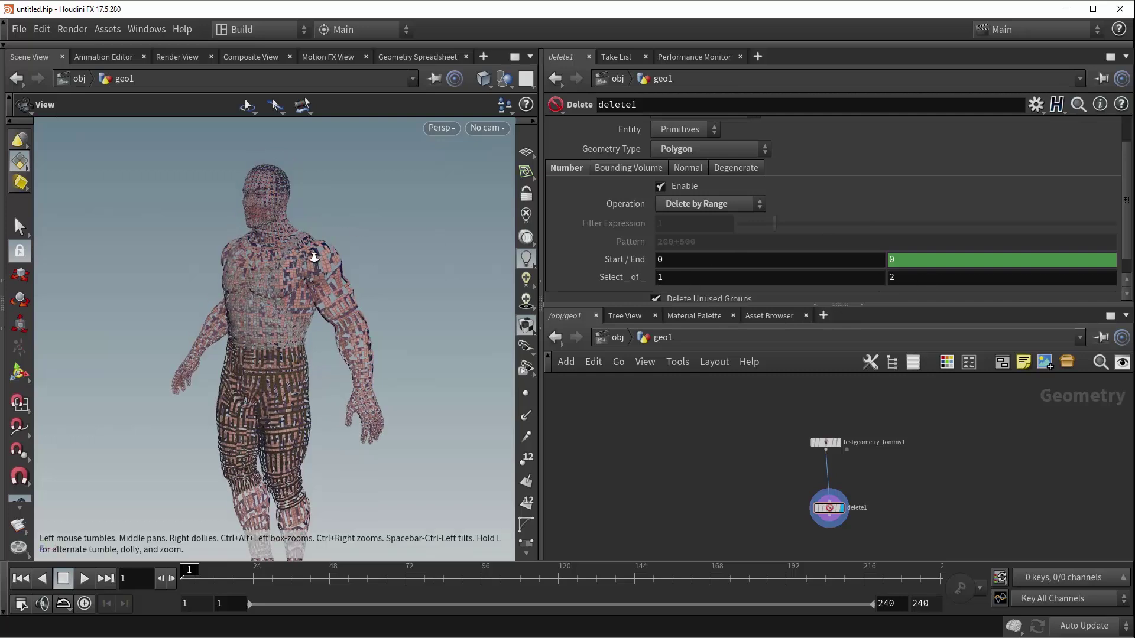
scroll(753, 153, up, 1)
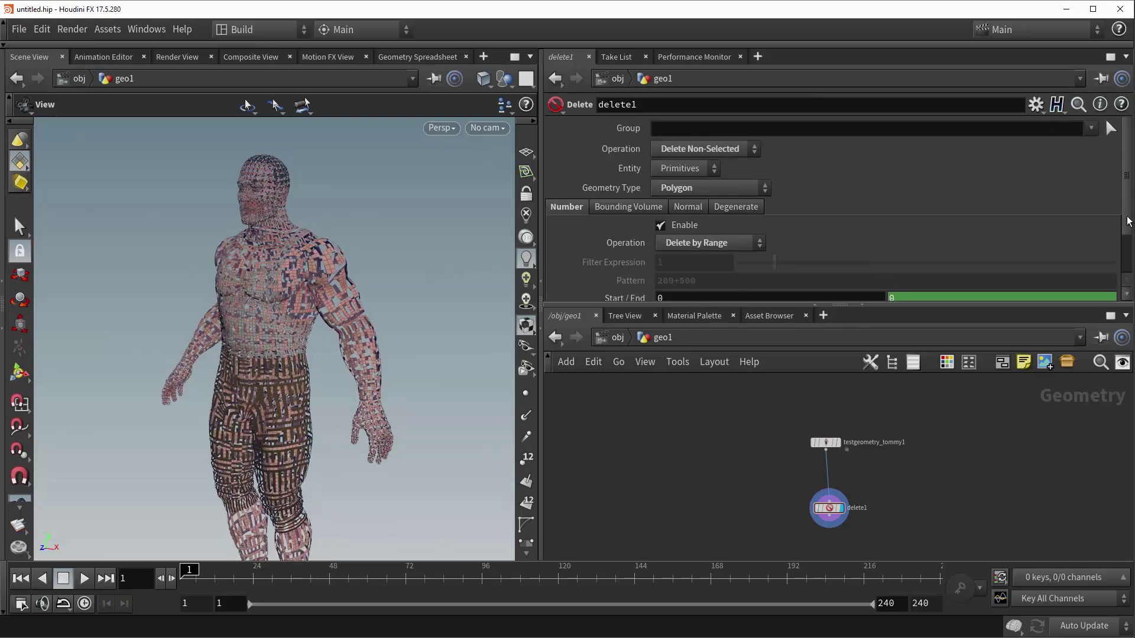
click(754, 151)
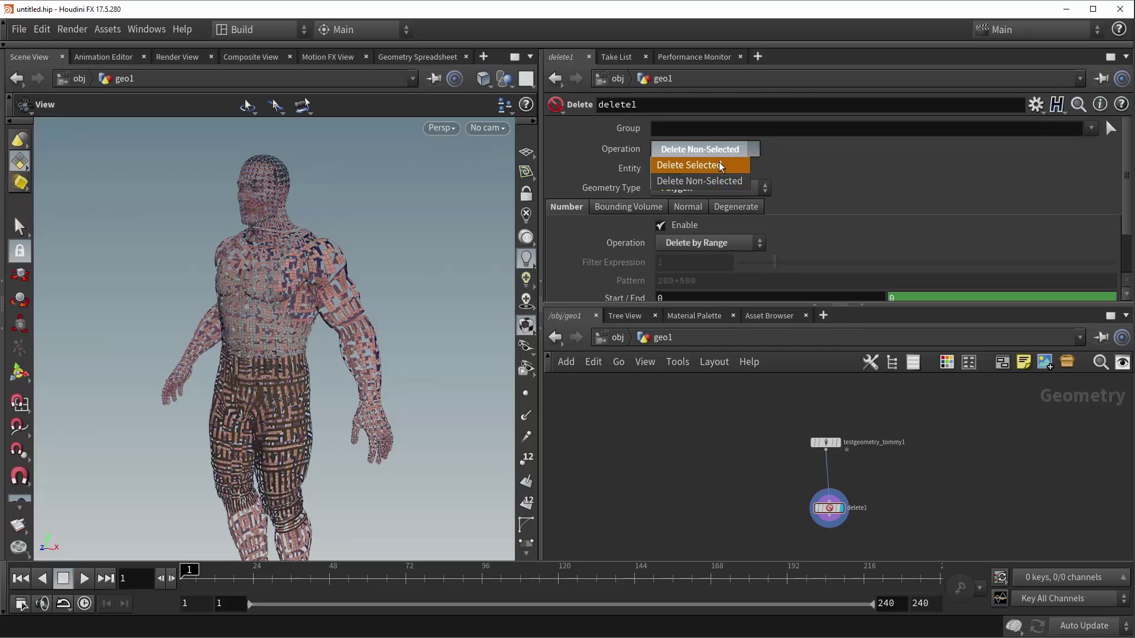
click(719, 164)
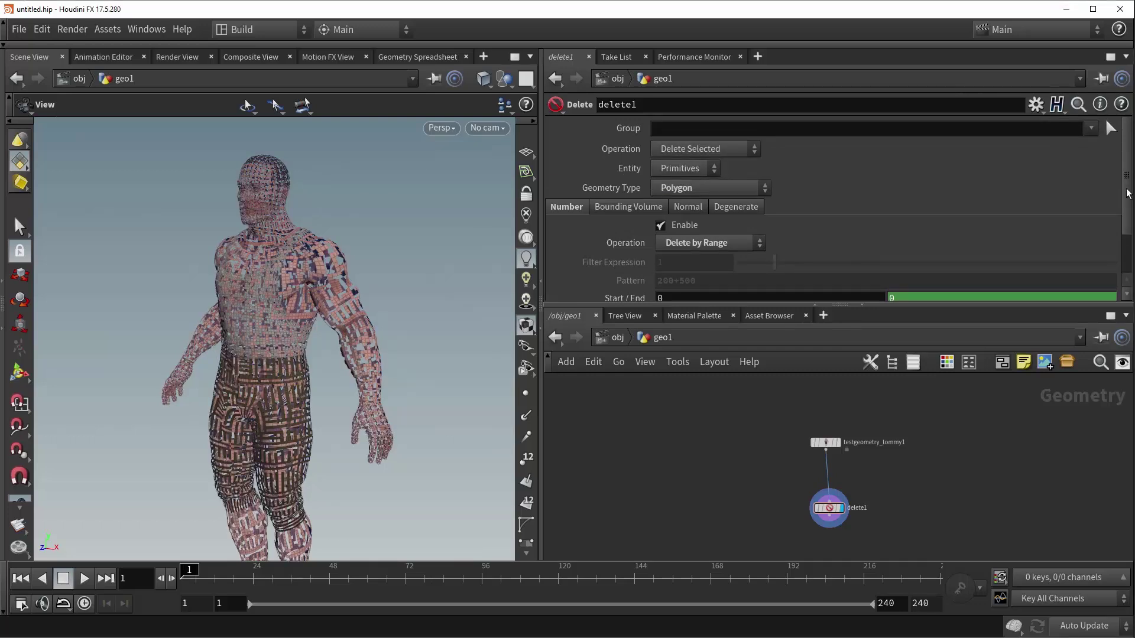
- Set Select _ of _ to 1 of 5, speckling Tommy with holes
scroll(1091, 253, down, 2)
middle_drag(914, 259, 948, 260)
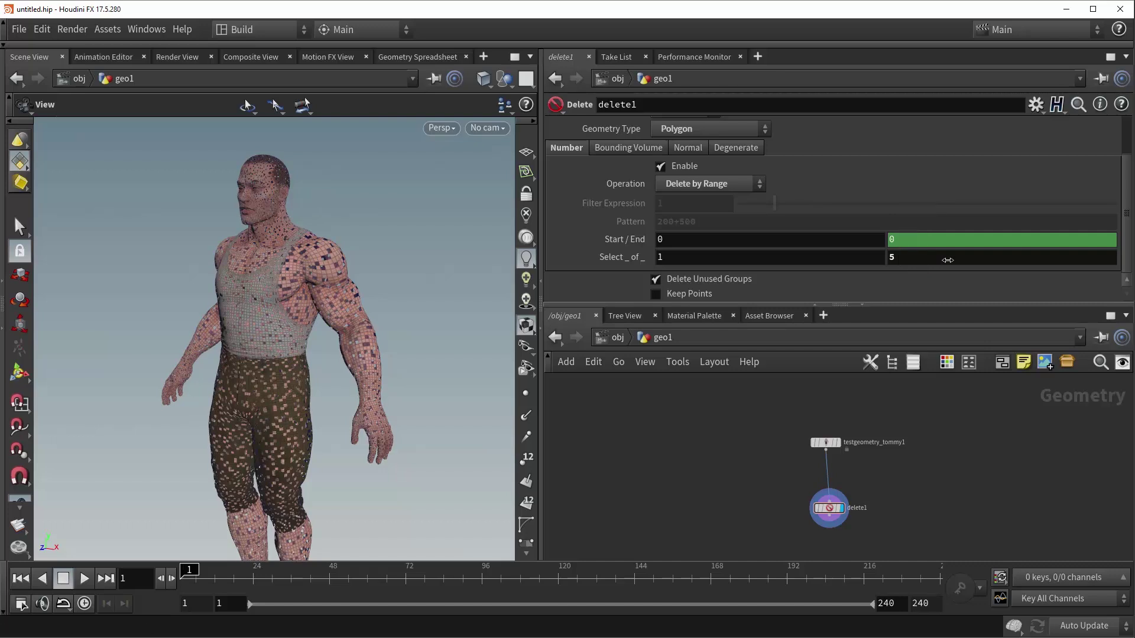
right_drag(312, 267, 436, 270)
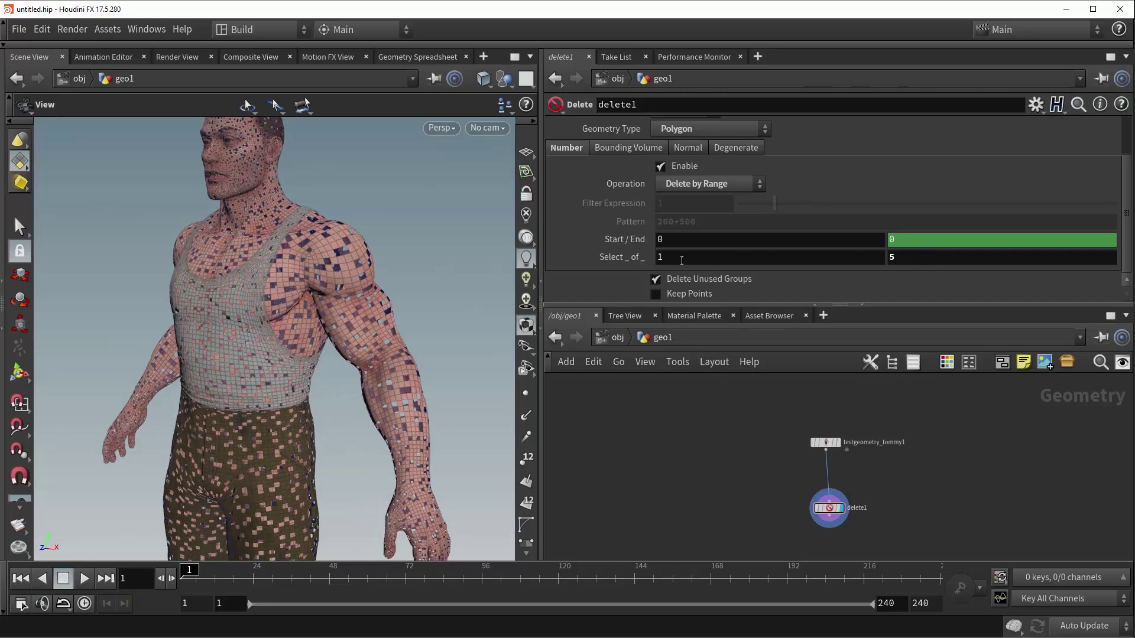
mouse_move(685, 255)
middle_down()
mouse_move(716, 255)
mouse_move(696, 258)
middle_up()
click(692, 186)
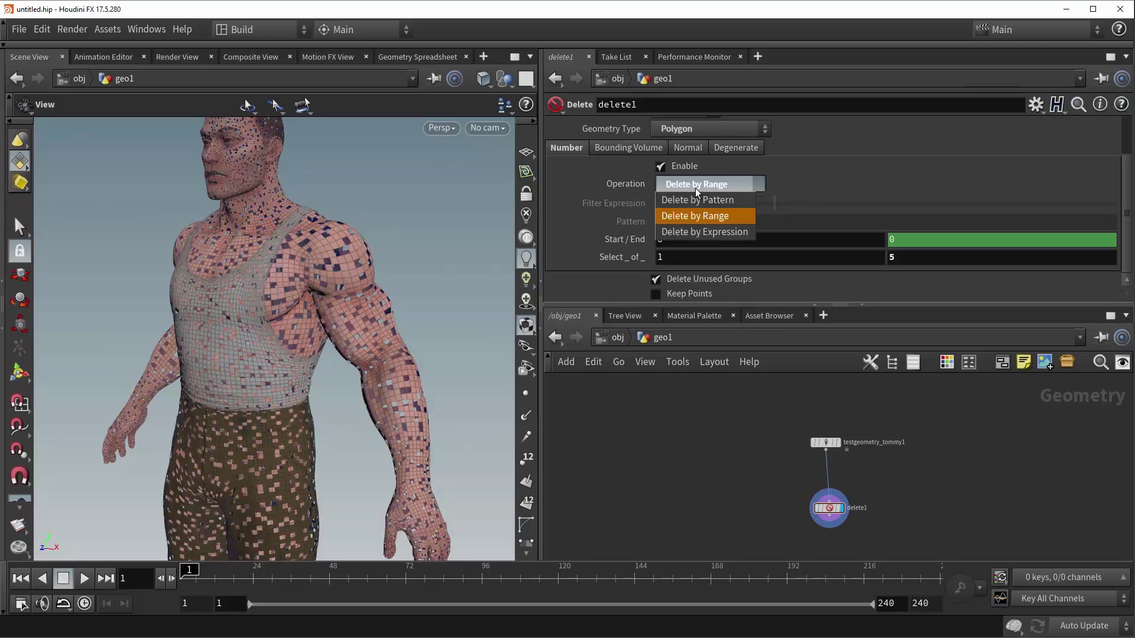
click(680, 232)
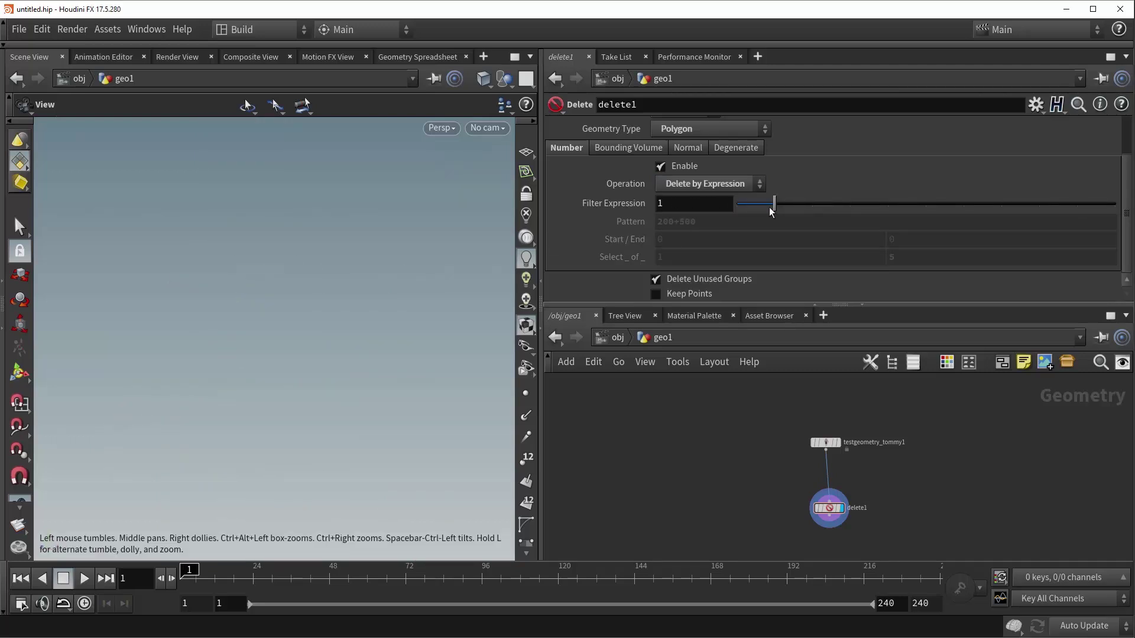
drag(772, 206, 739, 211)
middle_drag(296, 290, 302, 241)
scroll(302, 241, down, 3)
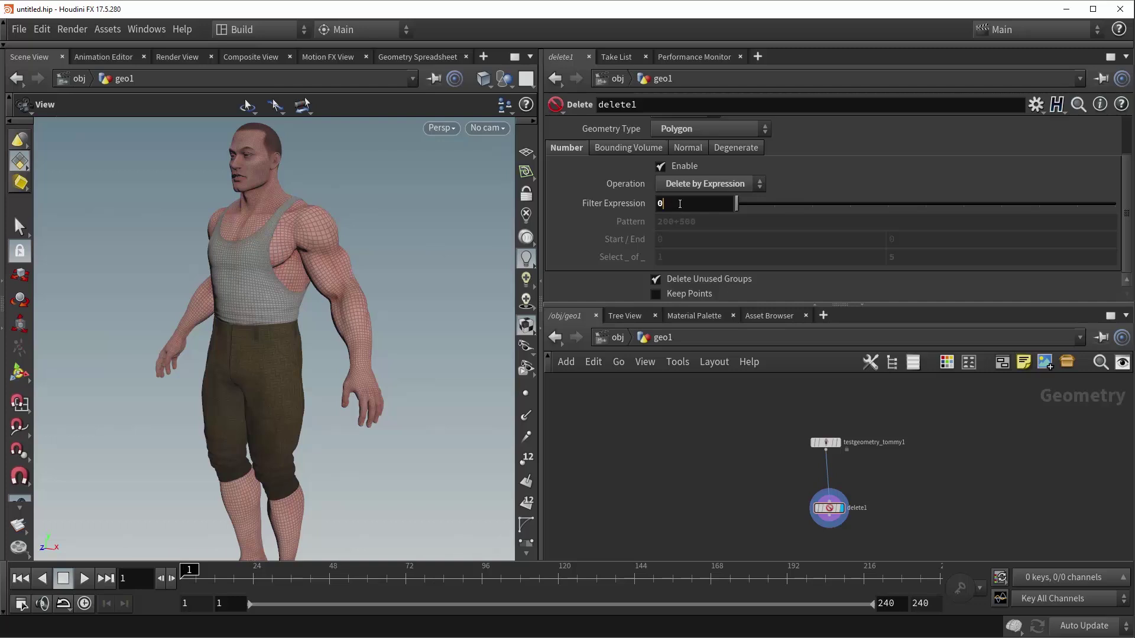
double_click(680, 204)
text(@)
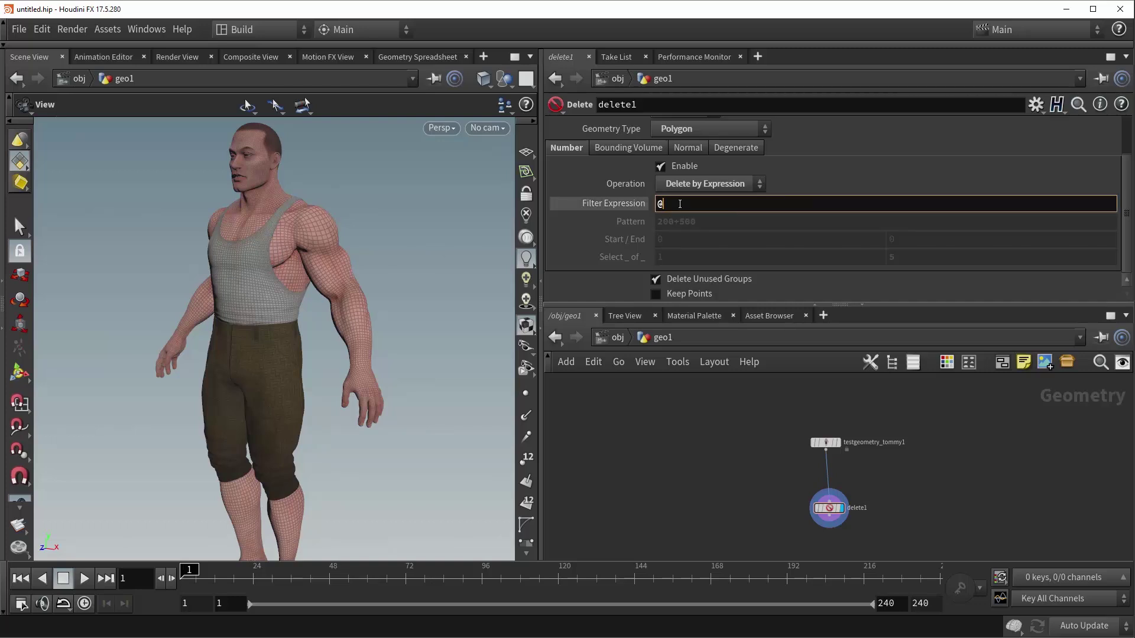
text(primnum%5==0)
key(Return)
- Orbit around the holed character, then set the method back to Delete by Range
drag(321, 253, 334, 264)
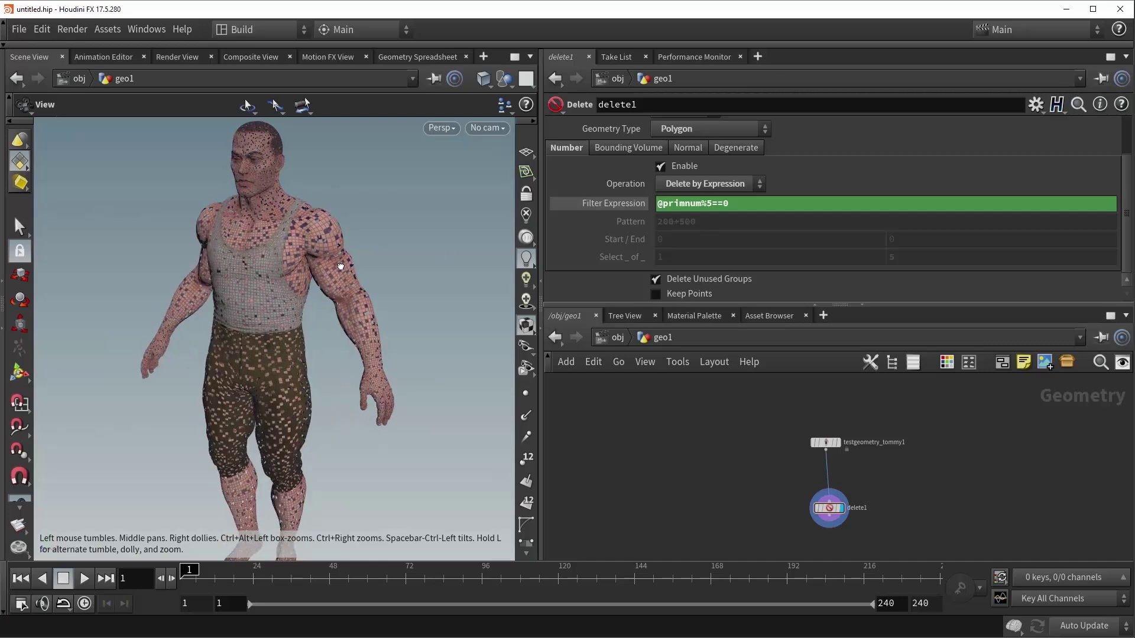
middle_drag(283, 245, 248, 296)
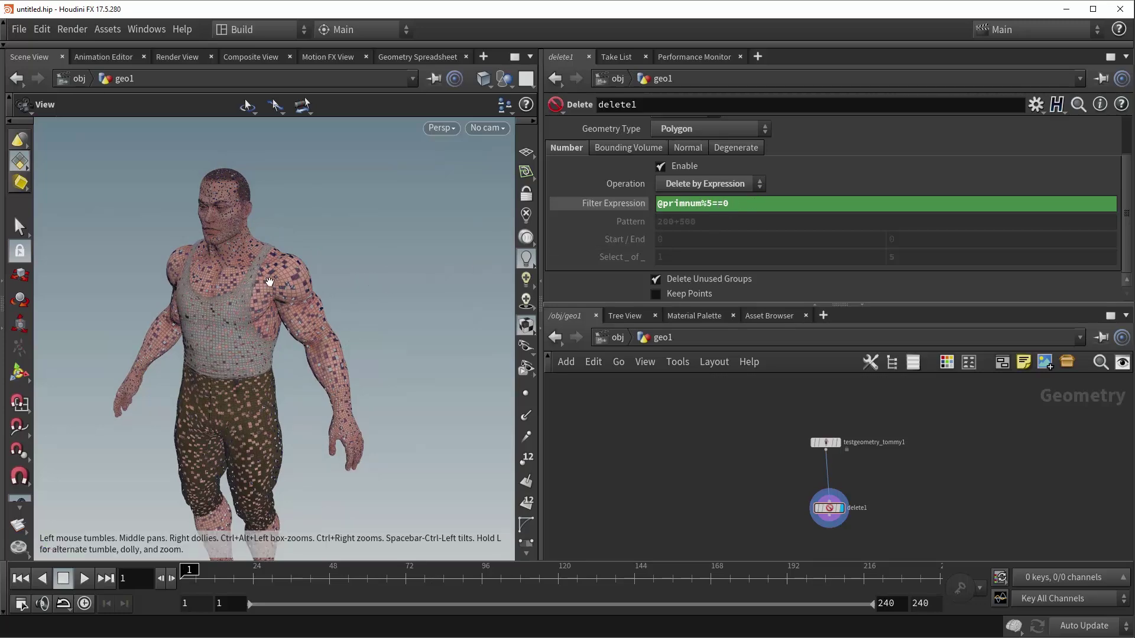
scroll(277, 286, up, 3)
drag(277, 286, 289, 266)
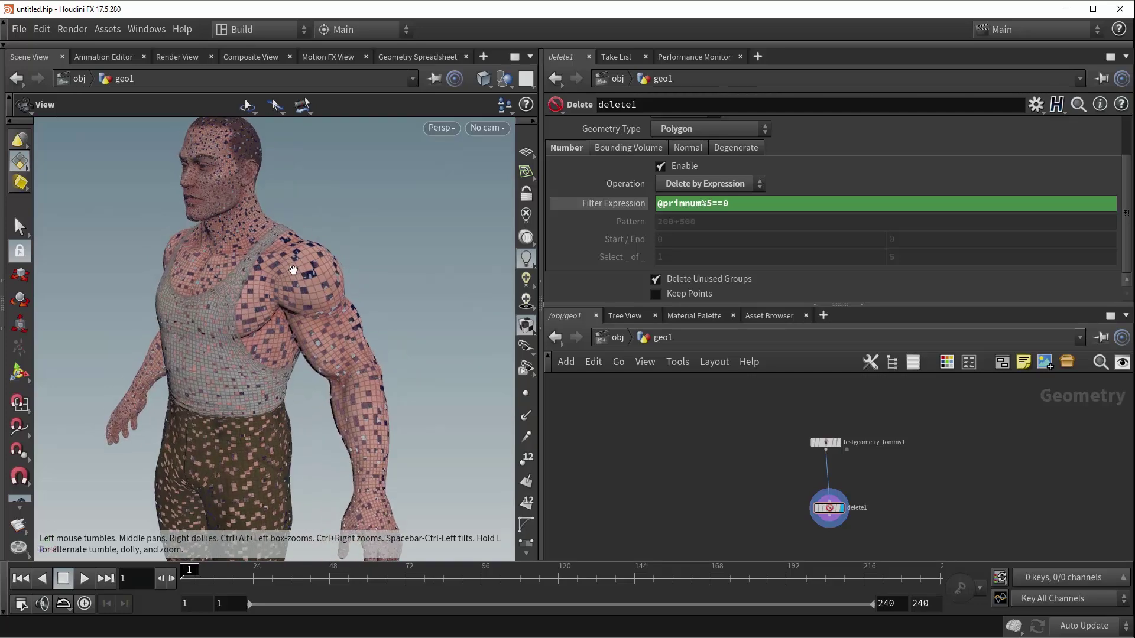
right_drag(303, 271, 239, 304)
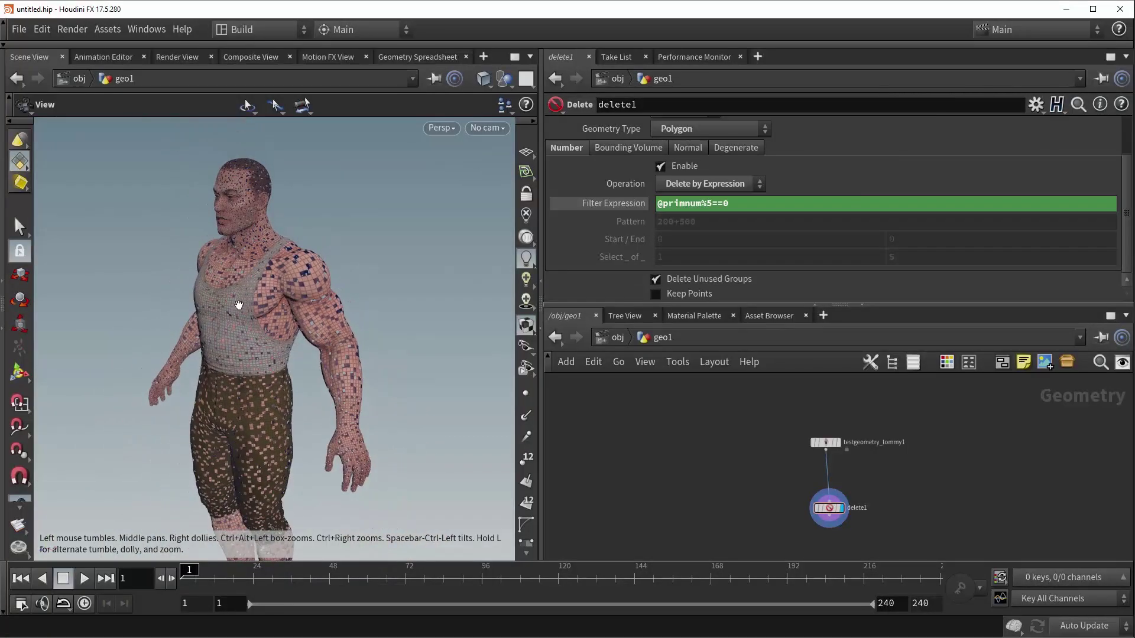
click(697, 187)
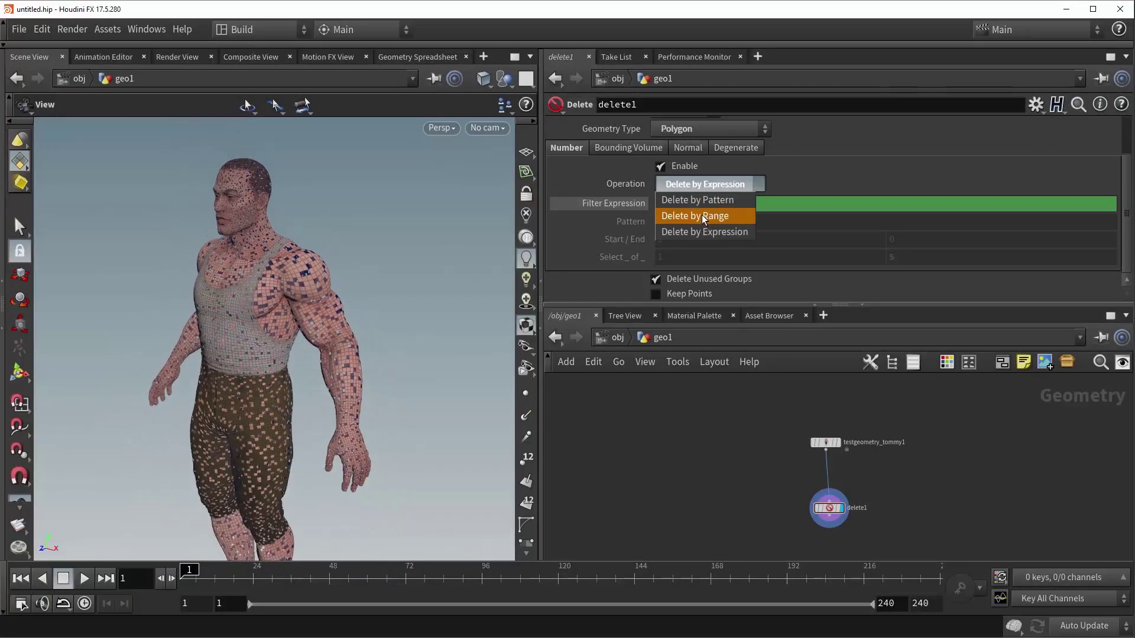
click(701, 216)
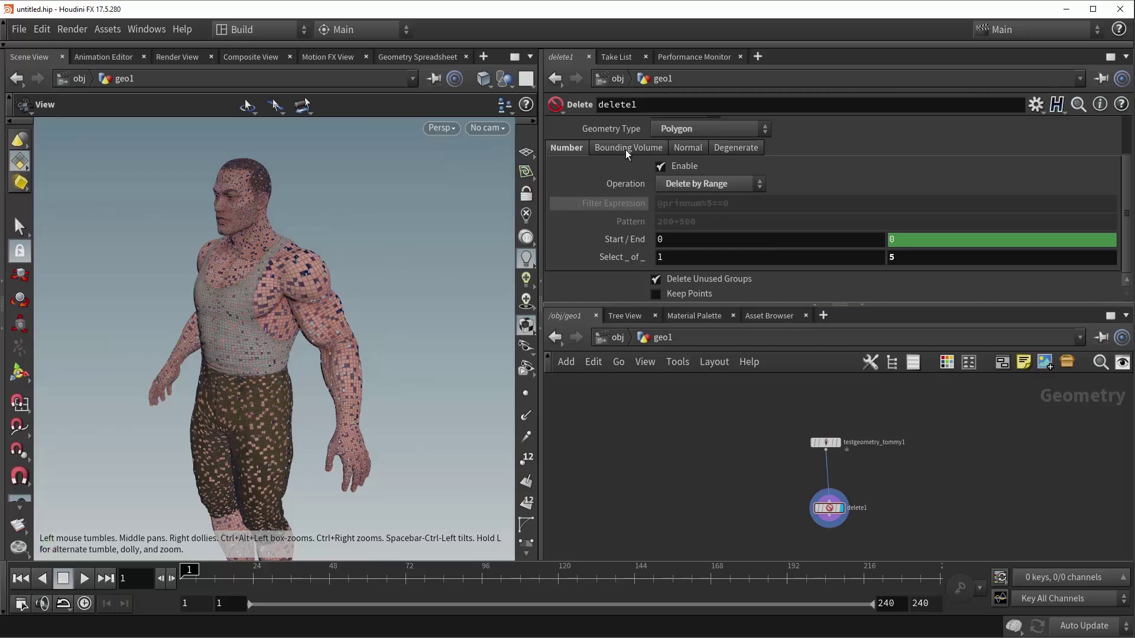
- Disable number-based deletion and enable Bounding Volume deletion
click(661, 167)
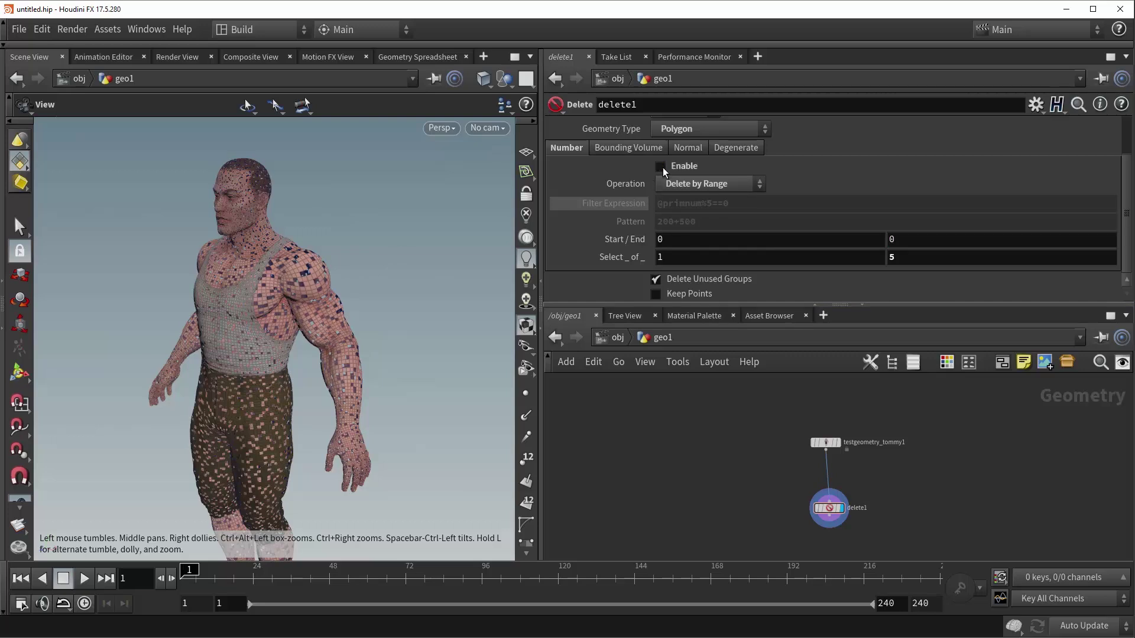
click(628, 149)
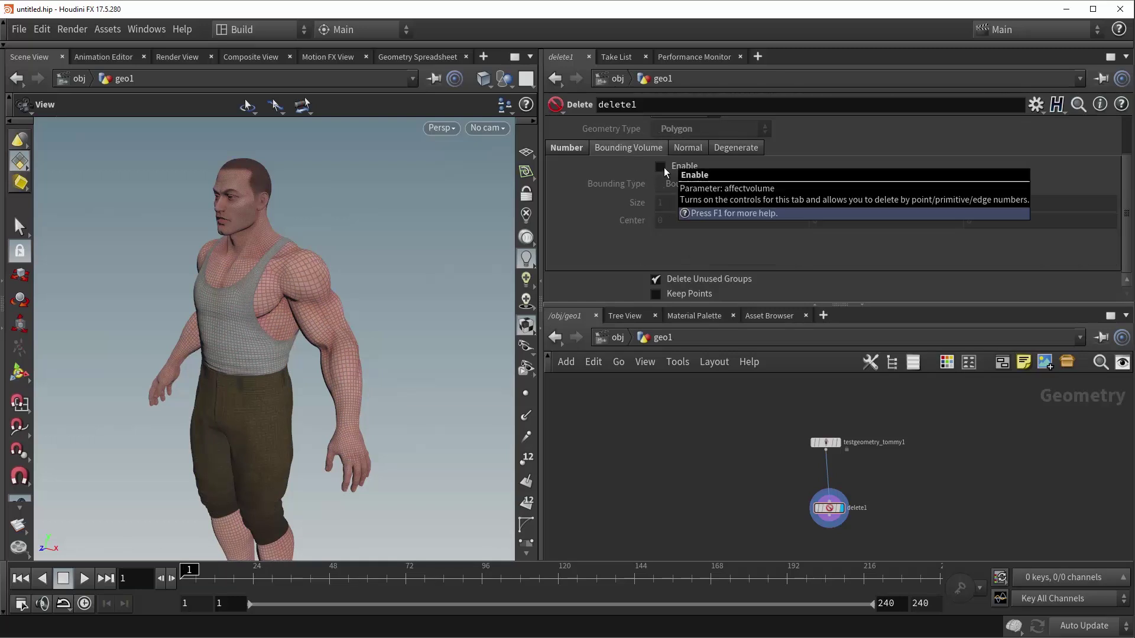
click(663, 167)
scroll(263, 386, down, 10)
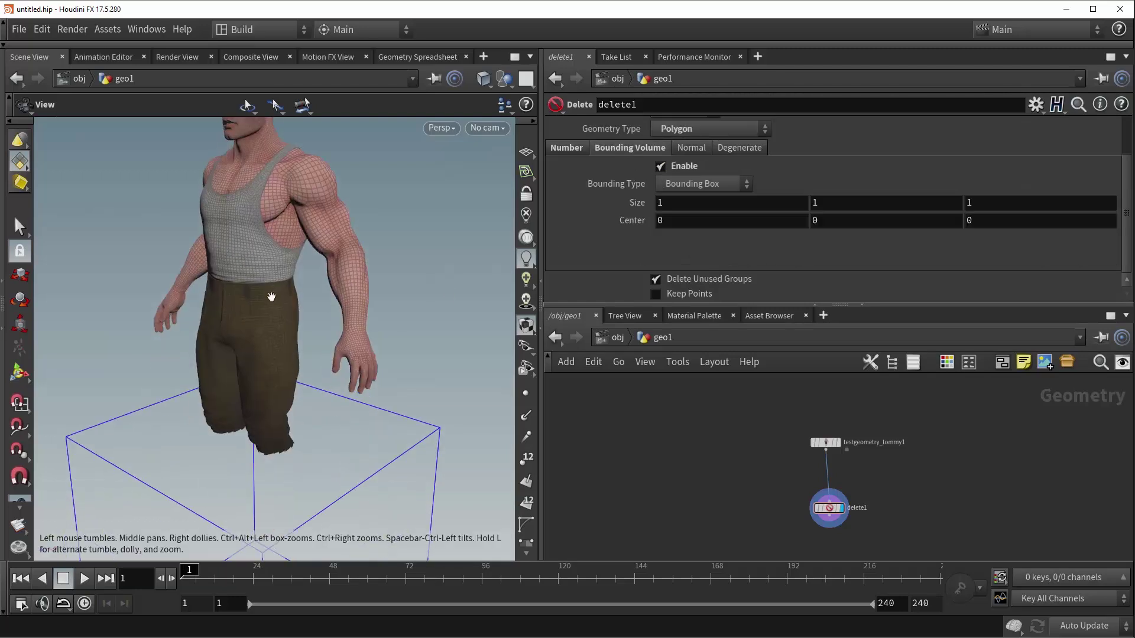
drag(260, 347, 238, 351)
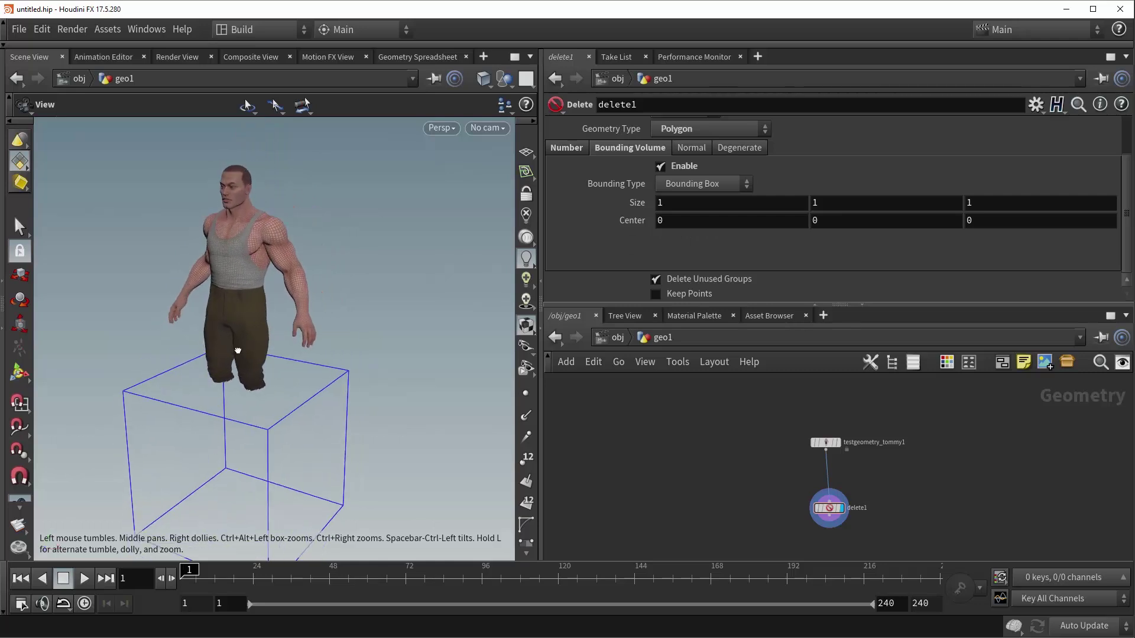
- Raise the size-1 bounding box to Center Y 0.65142, removing Tommy's midsection
key(Return)
drag(242, 400, 229, 299)
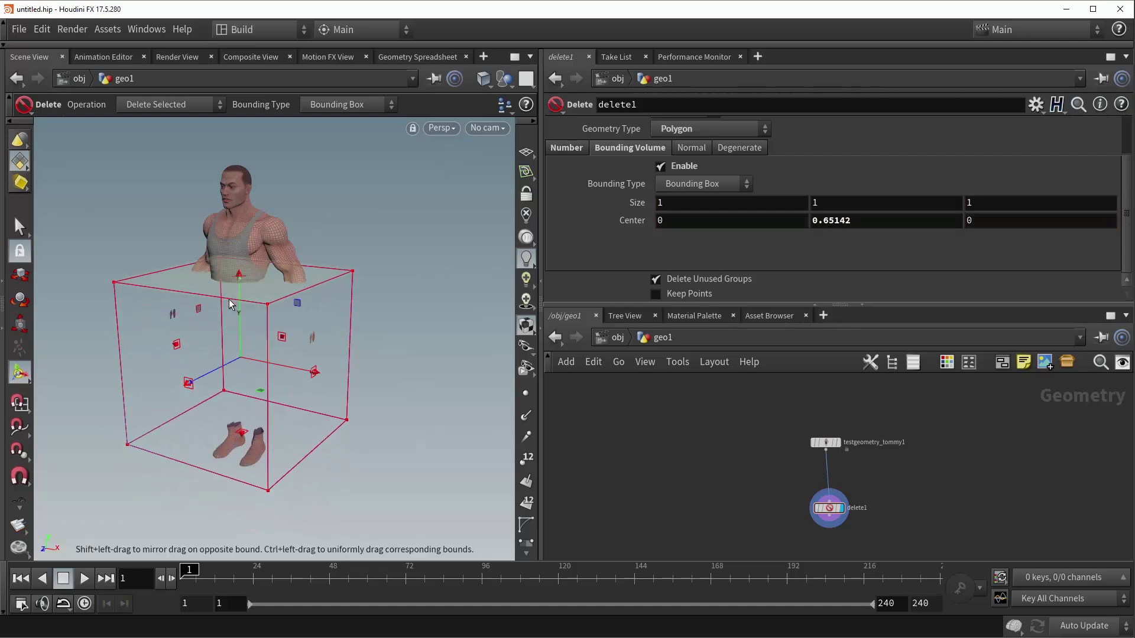
key(Escape)
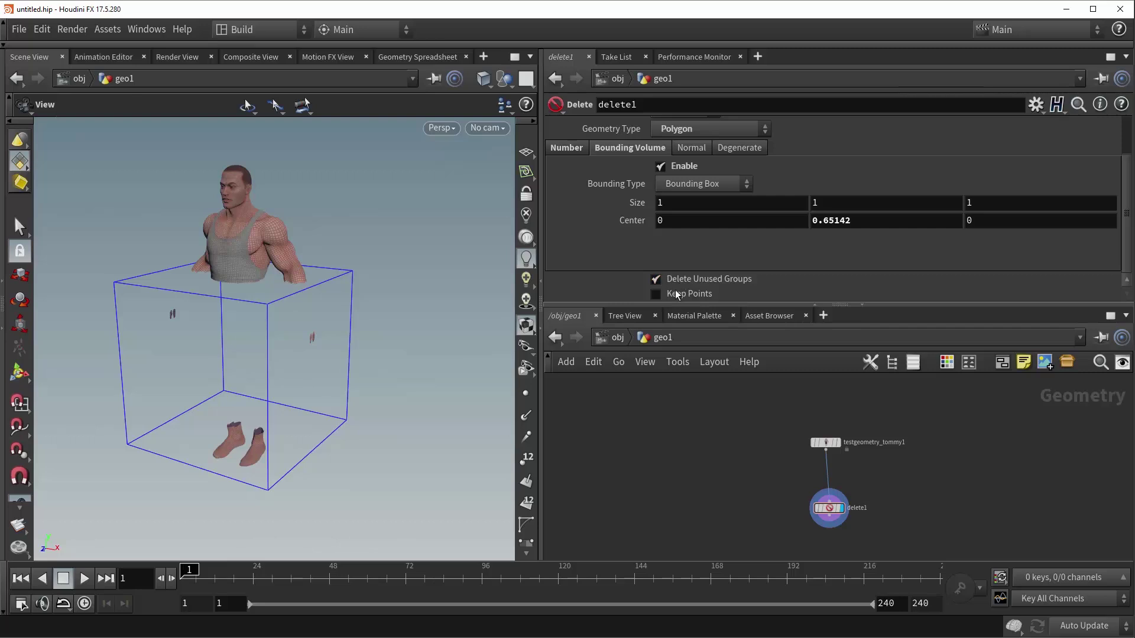
click(570, 147)
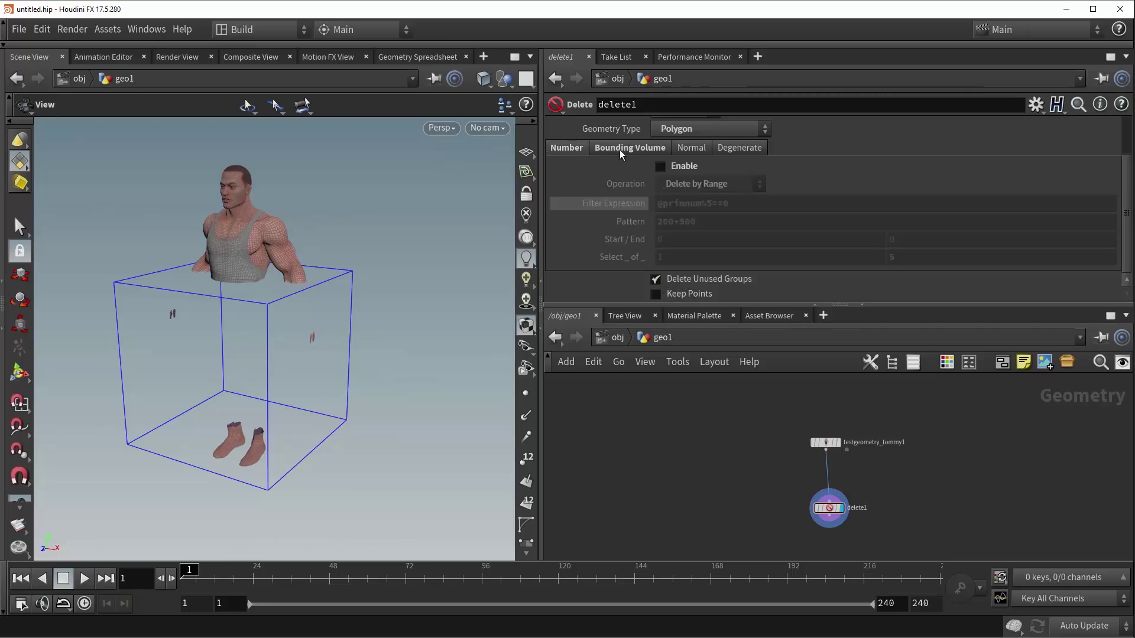
click(619, 150)
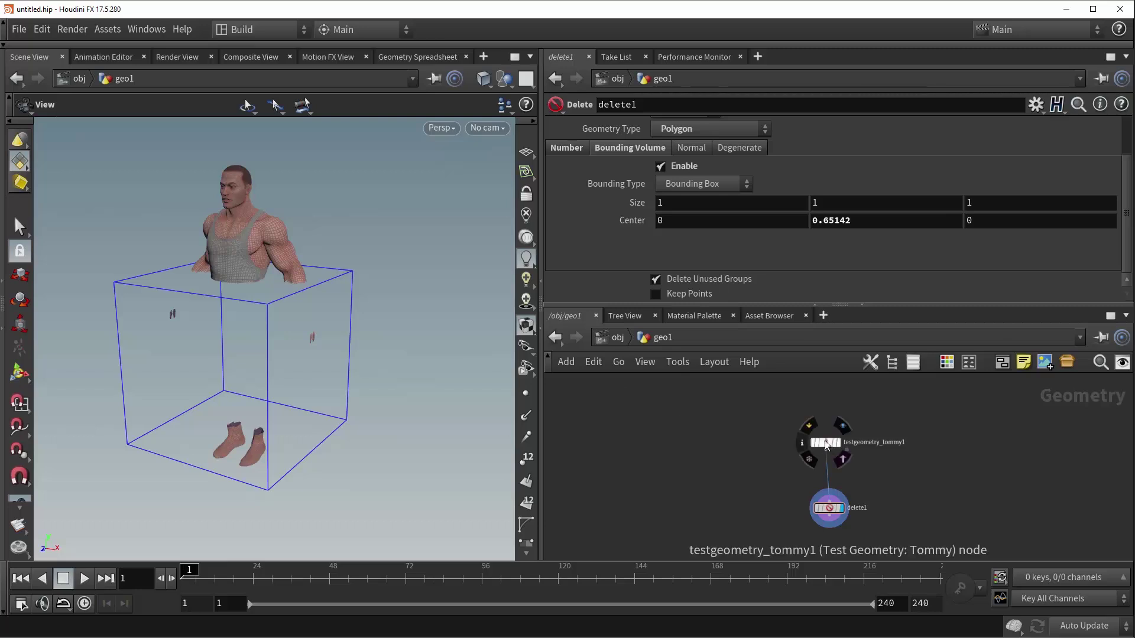
middle_click(826, 443)
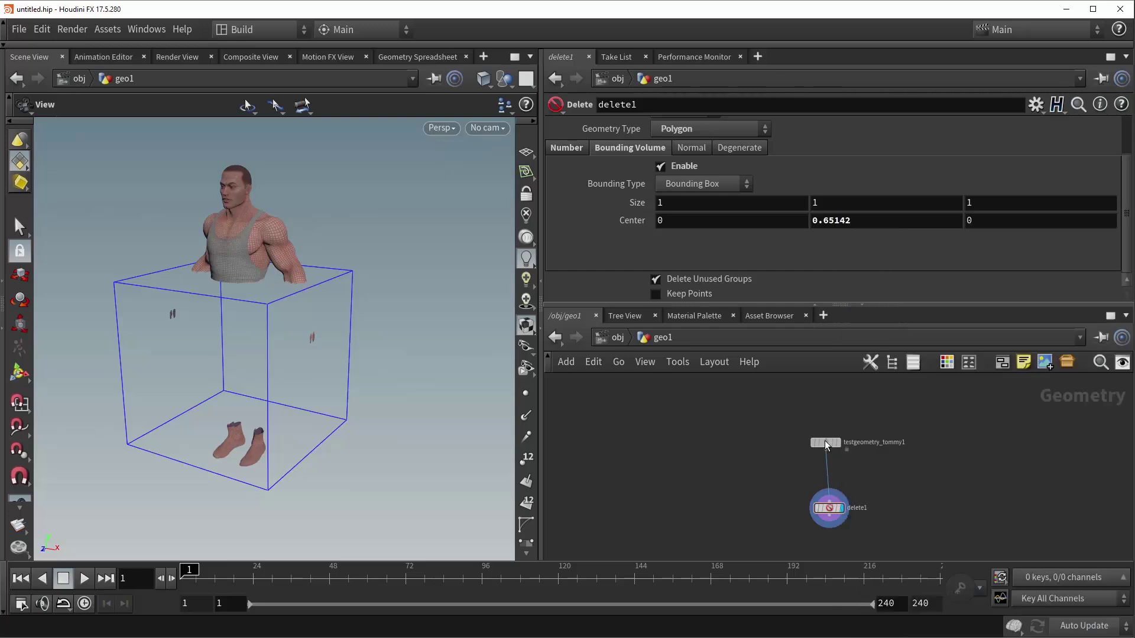
middle_click(830, 508)
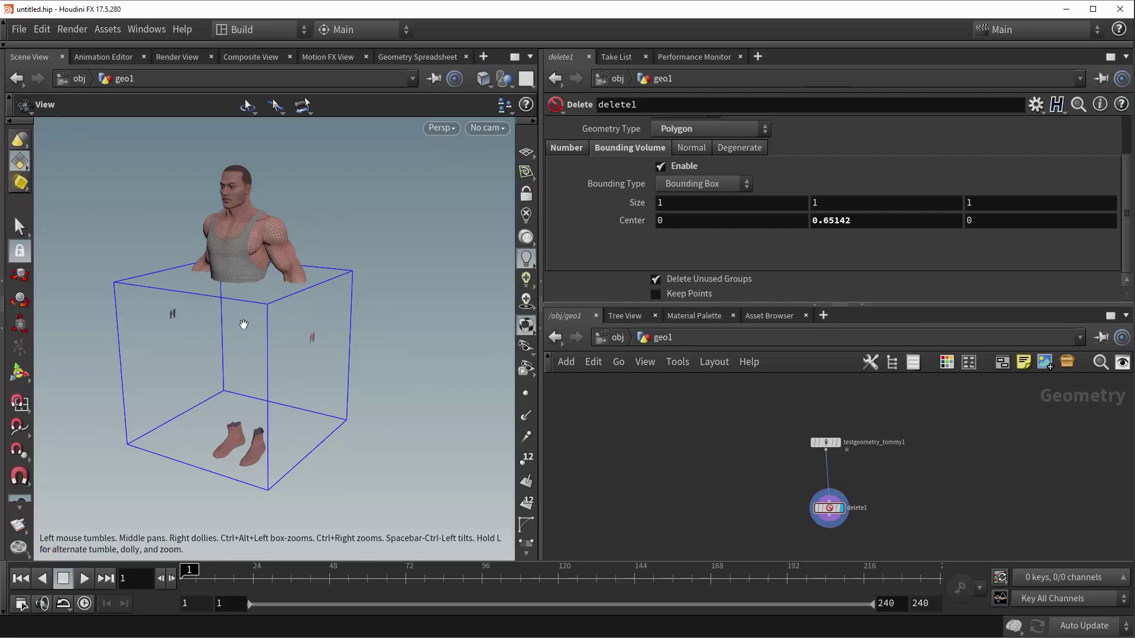
drag(252, 288, 259, 286)
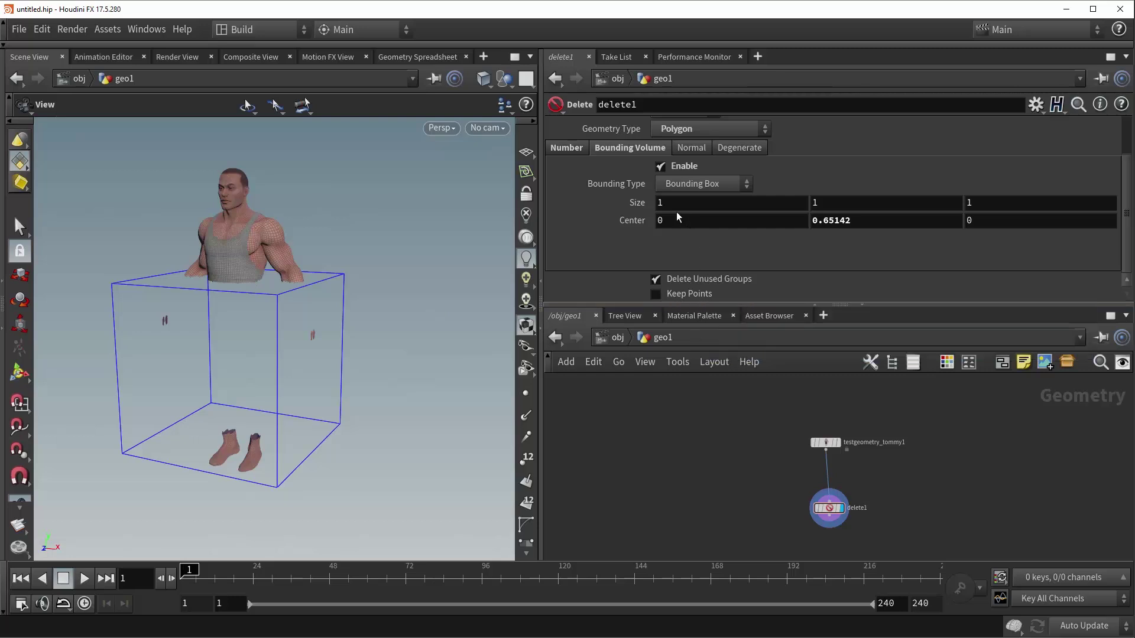
click(656, 294)
right_drag(229, 324, 405, 299)
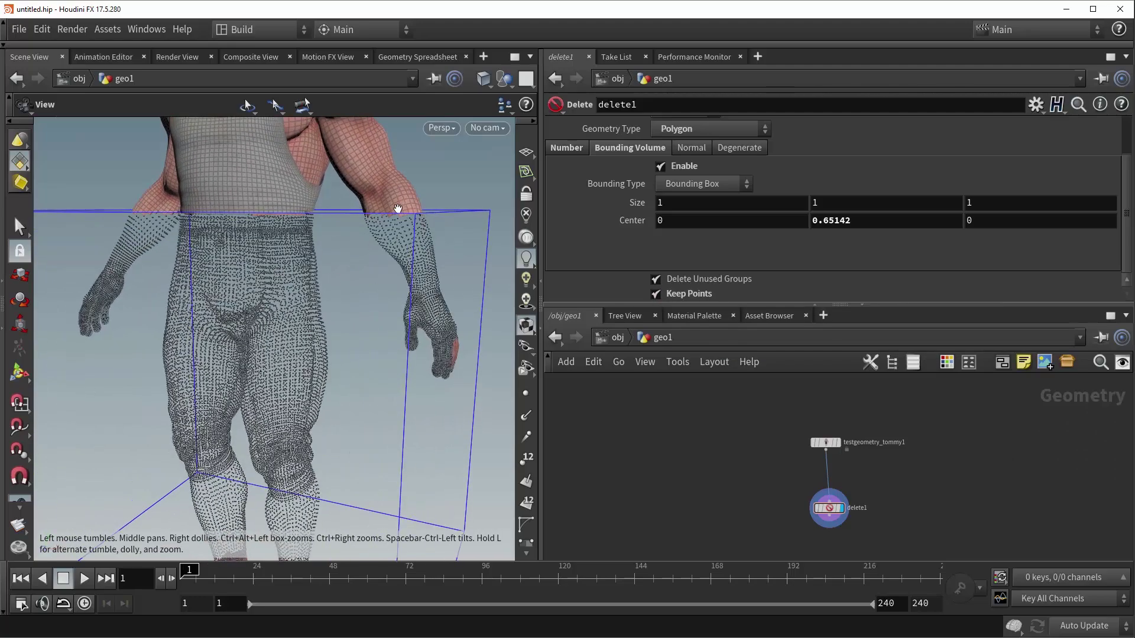
scroll(370, 309, up, 5)
scroll(315, 334, down, 10)
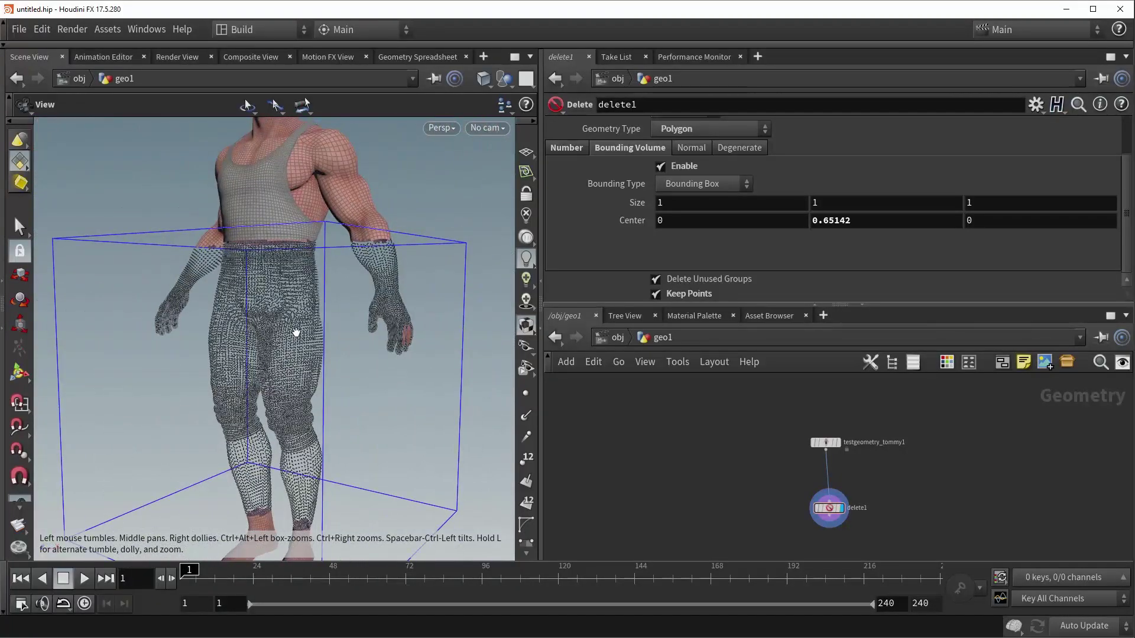
drag(296, 333, 298, 355)
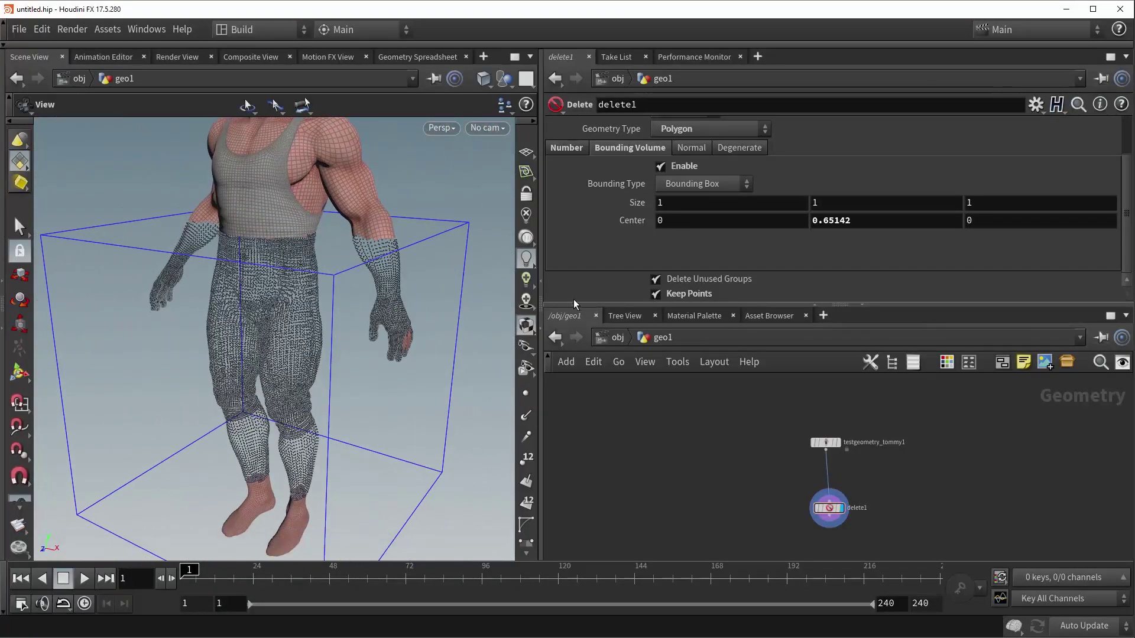
click(662, 296)
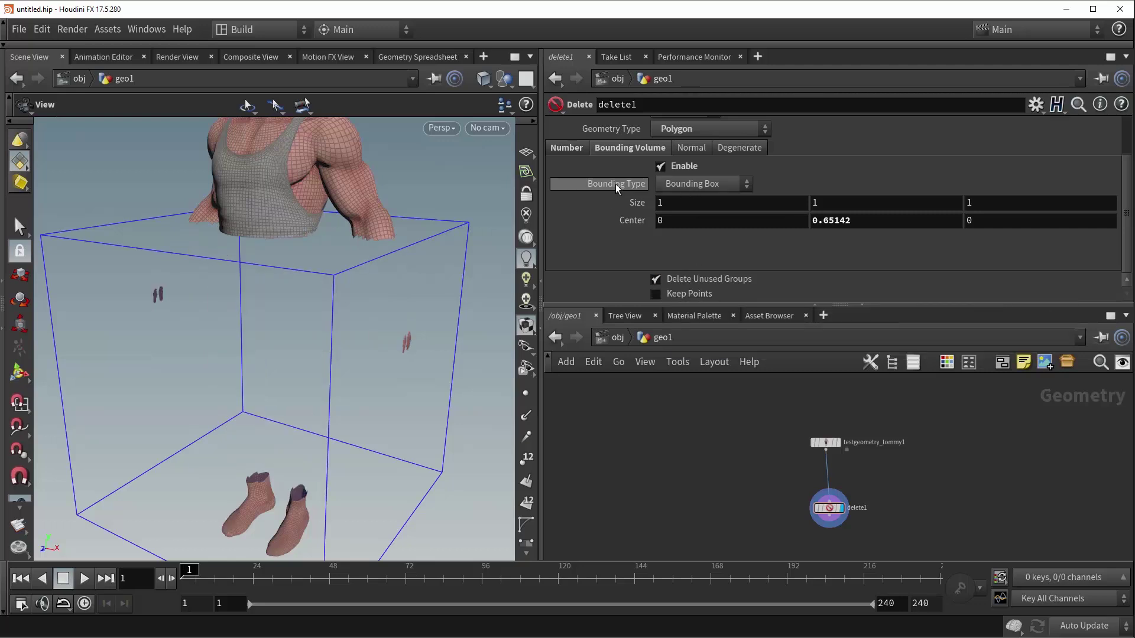
click(696, 183)
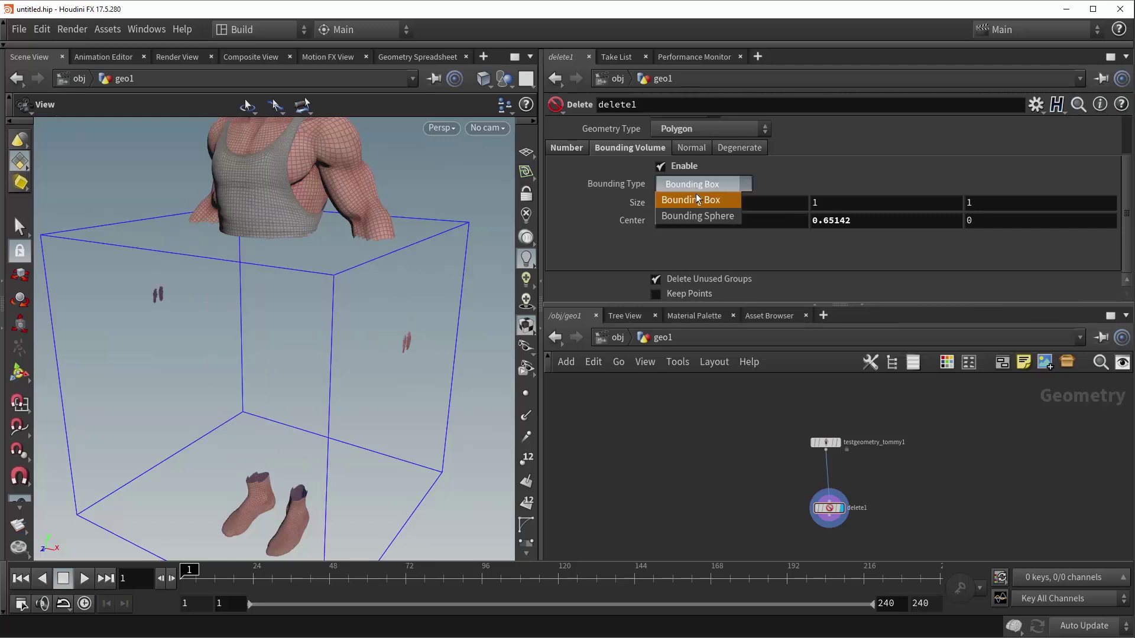
click(693, 216)
drag(287, 334, 331, 313)
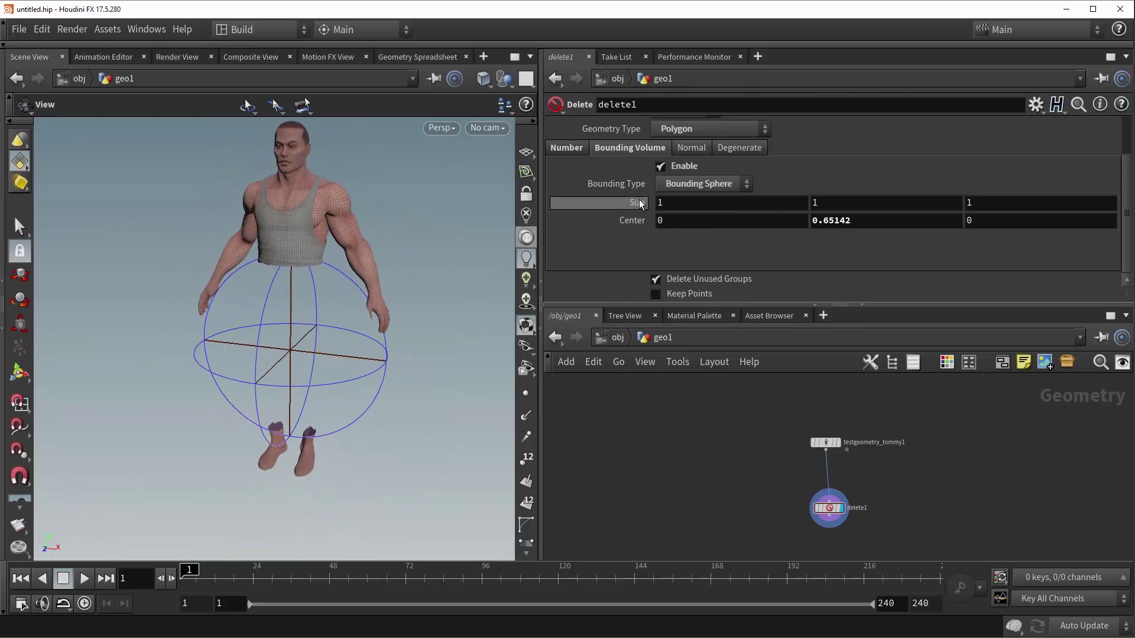
click(692, 188)
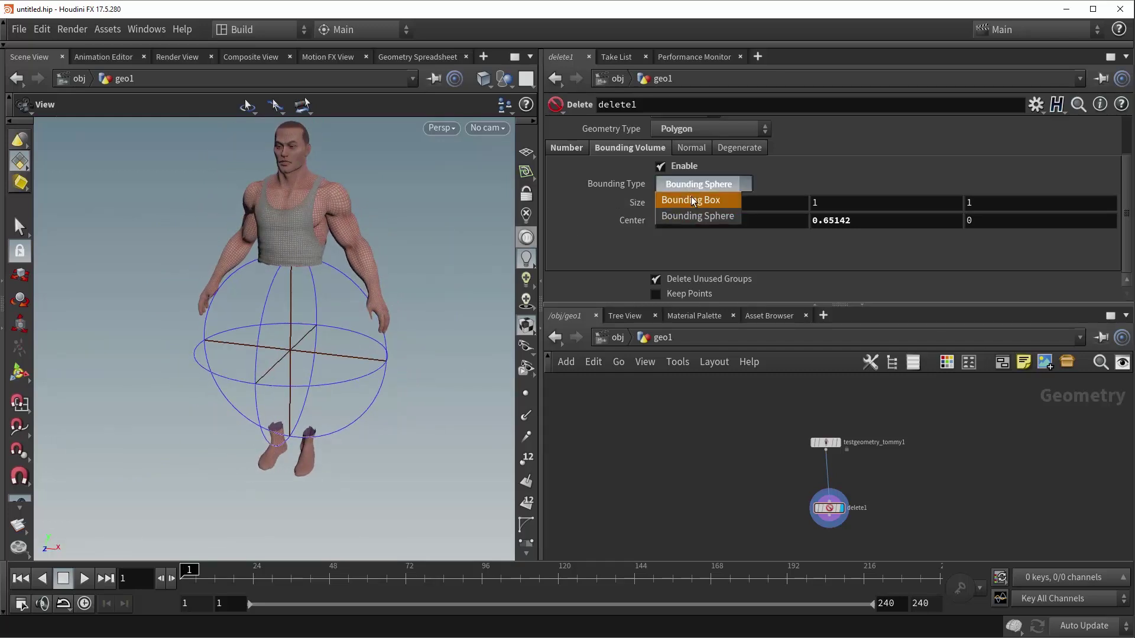
click(692, 201)
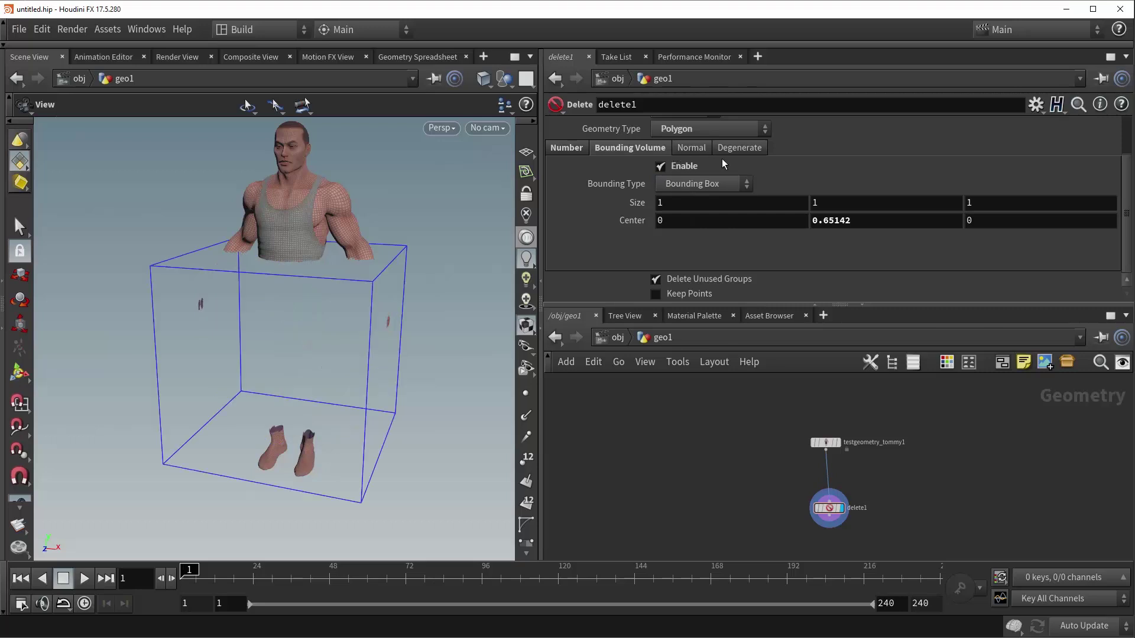